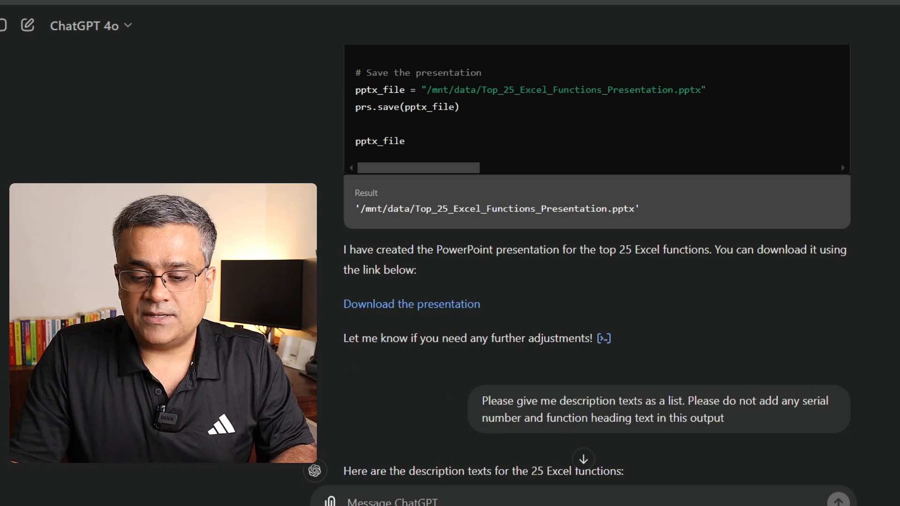
- Review the function descriptions in the ChatGPT conversation, the request for a CSV version and the code generated for it
scroll(673, 381, down, 5)
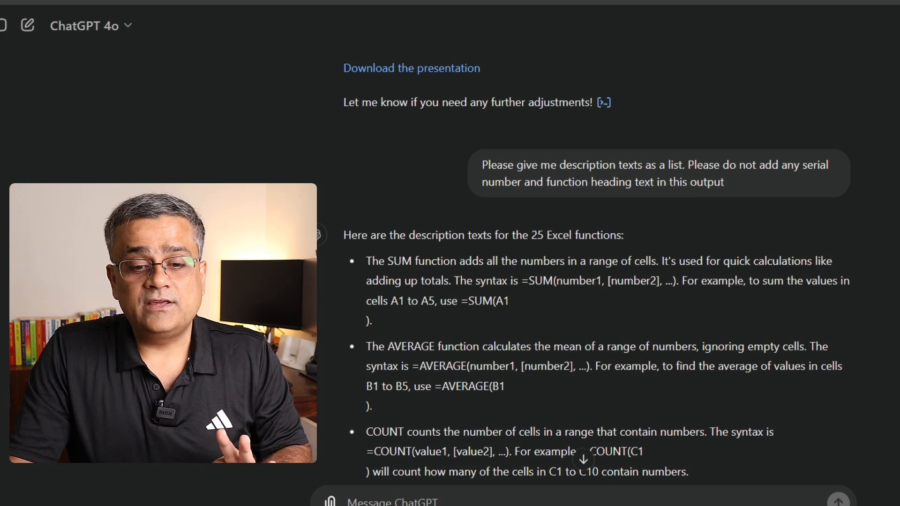
scroll(741, 190, up, 20)
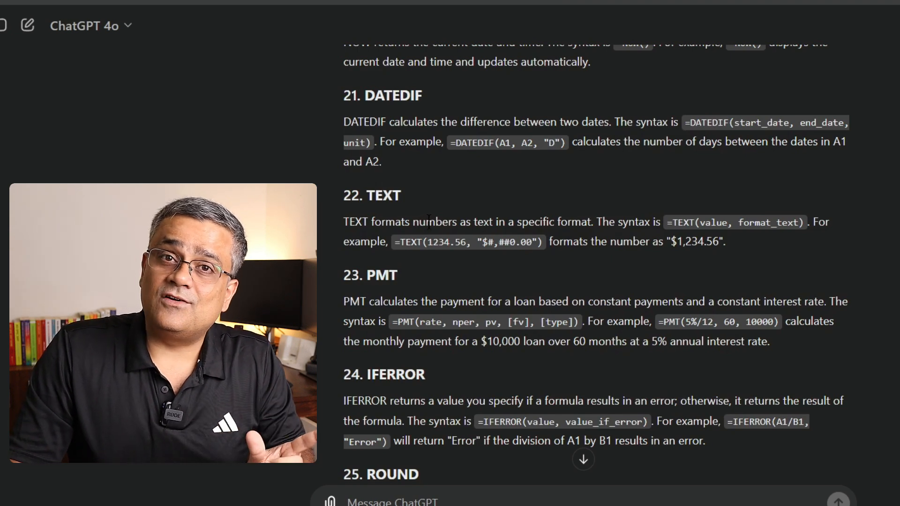
scroll(428, 220, down, 10)
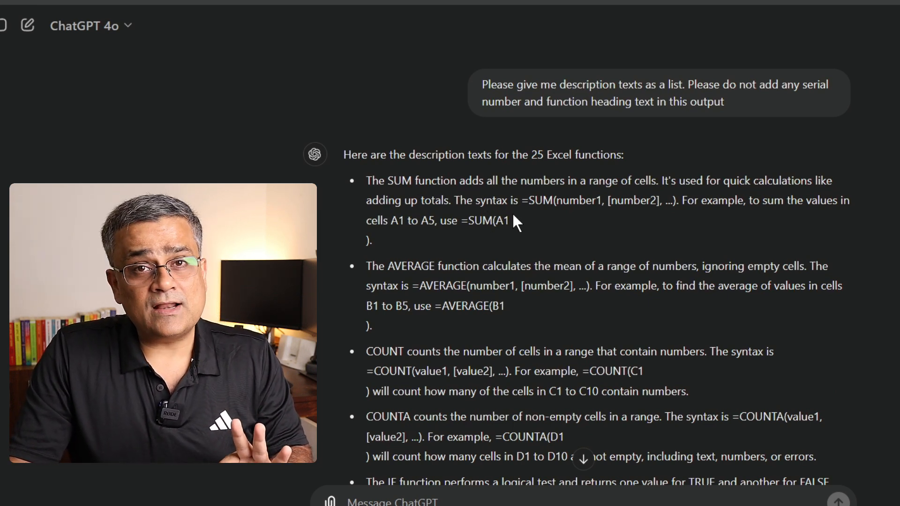
scroll(844, 258, down, 20)
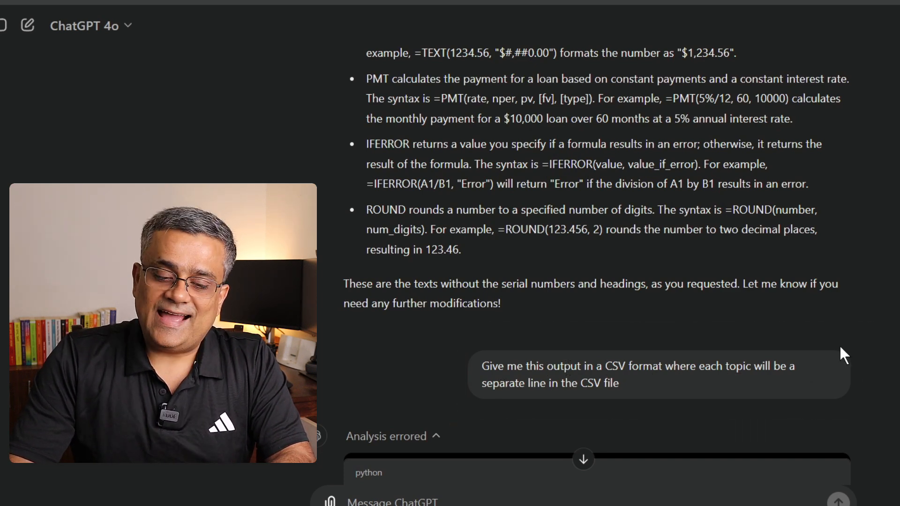
scroll(788, 352, down, 8)
scroll(508, 125, down, 12)
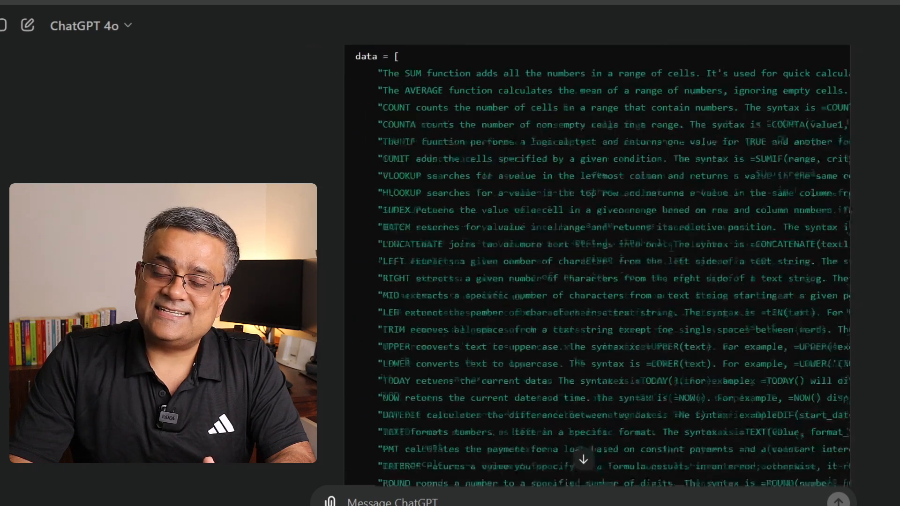
scroll(380, 177, down, 15)
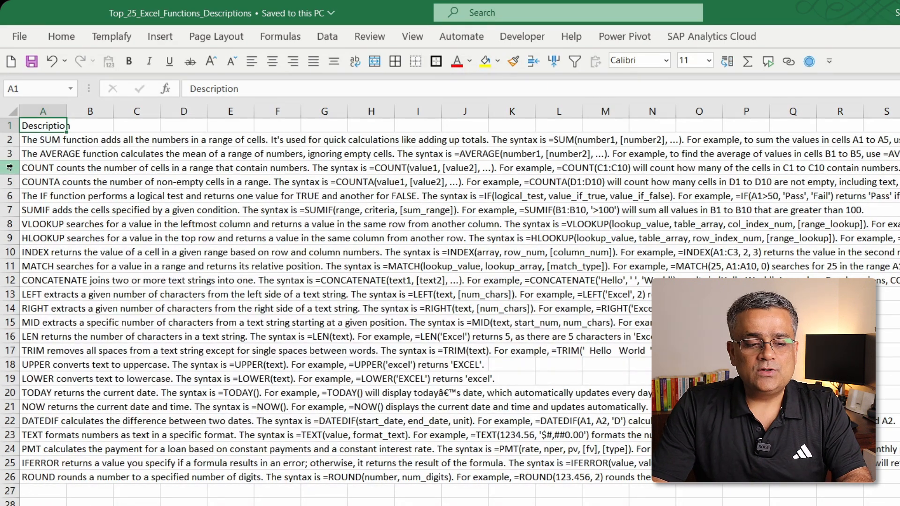
- In the Top_25_Excel_Functions_Descriptions file in Excel, delete the Description header row and insert a blank column before the descriptions
click(11, 125)
key(ctrl+minus)
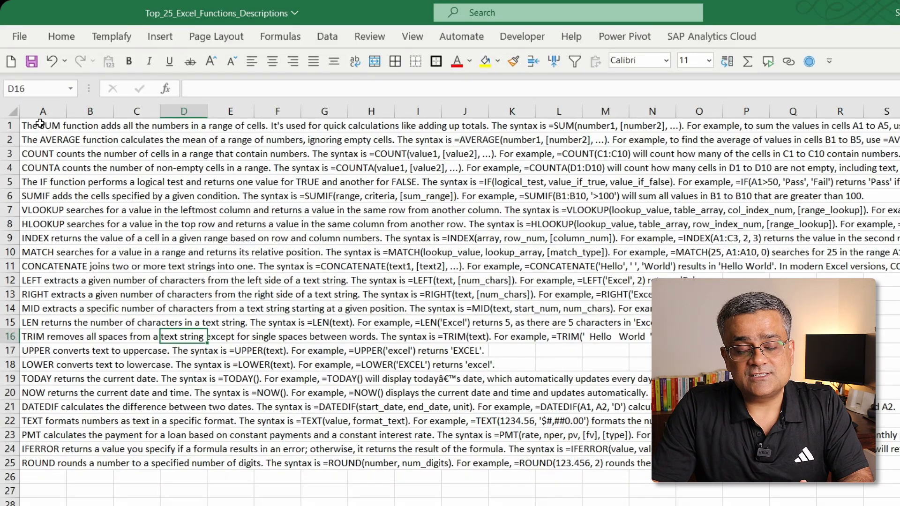
click(42, 124)
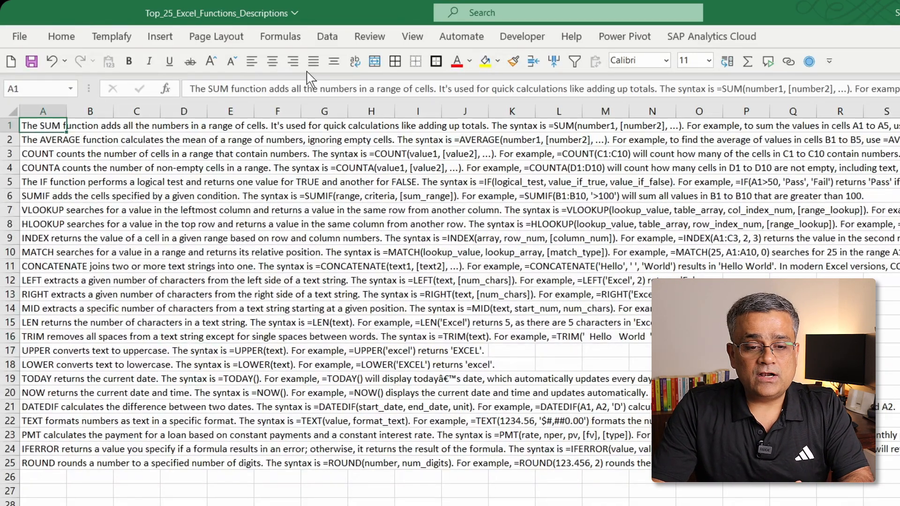
click(554, 61)
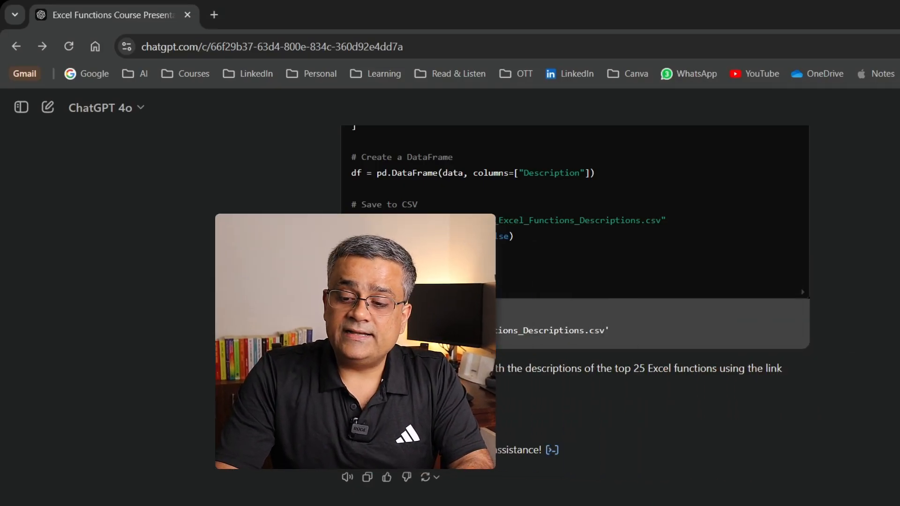
- Copy the numbered list of 25 functions with short descriptions, from SUM to ROUND, from the earlier ChatGPT response
scroll(574, 314, up, 20)
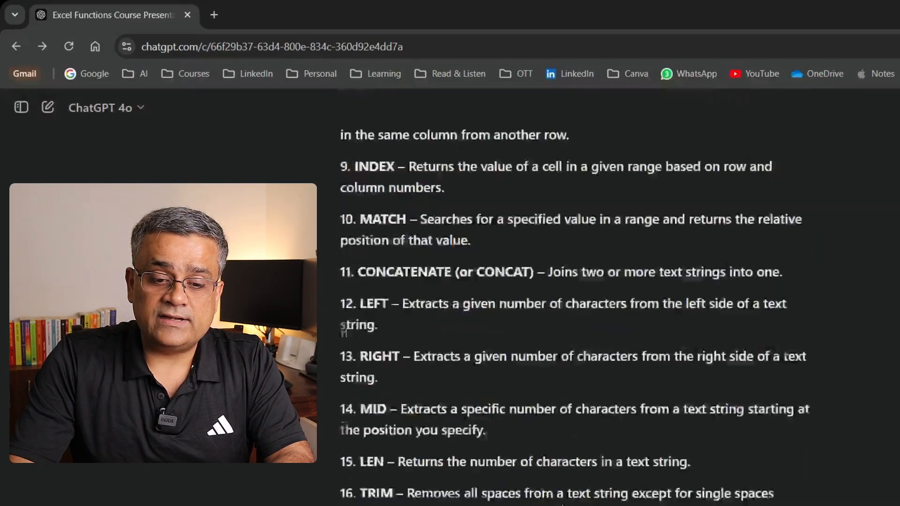
scroll(449, 238, up, 2)
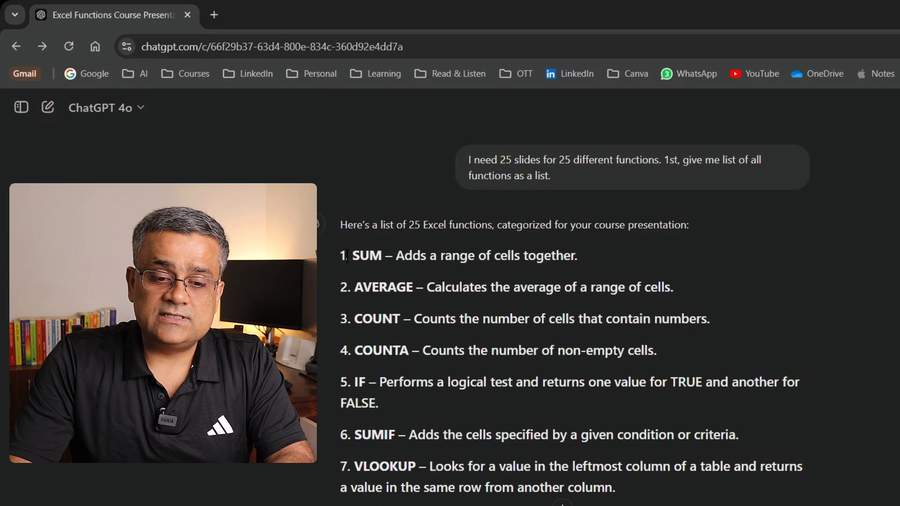
drag(389, 284, 740, 430)
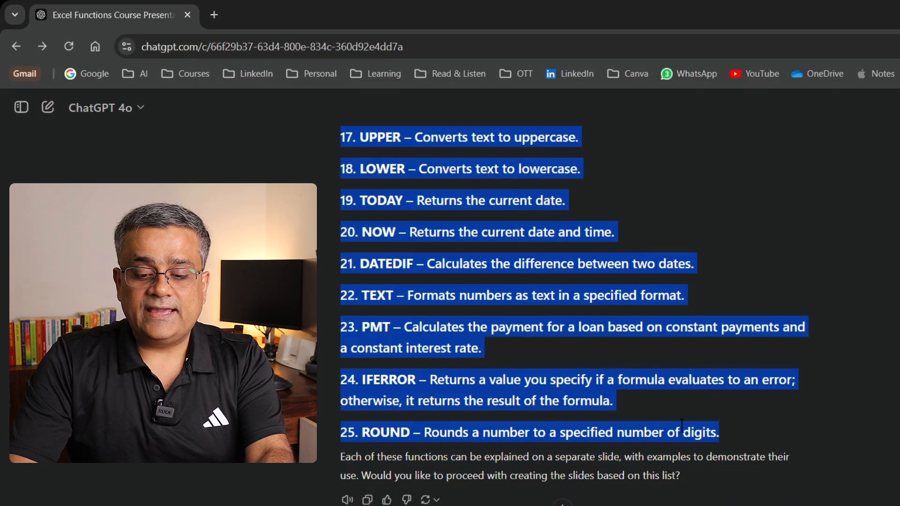
click(750, 505)
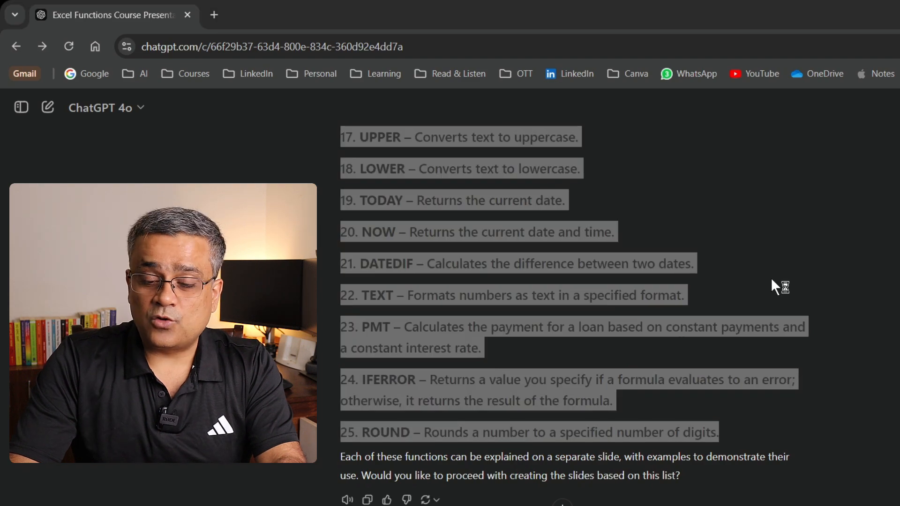
- Create a new blank Excel workbook and paste the numbered function list into column A
key(ctrl+v)
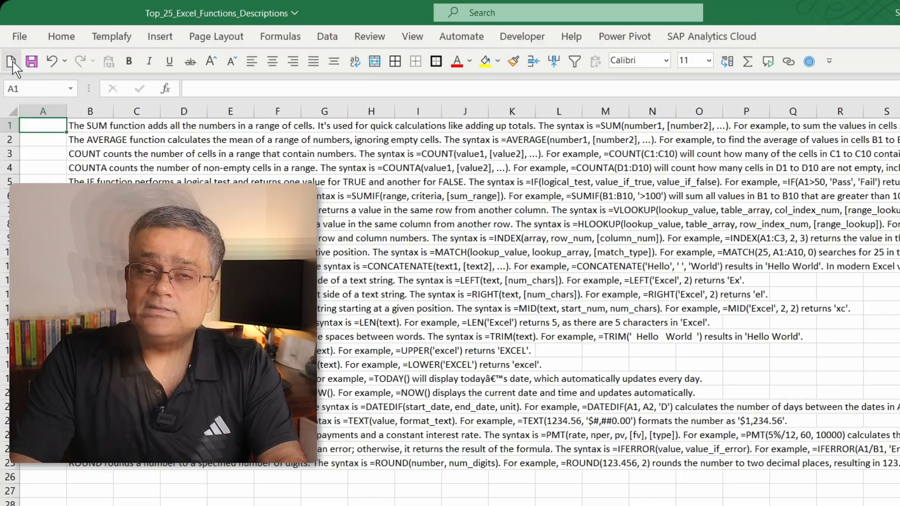
click(11, 62)
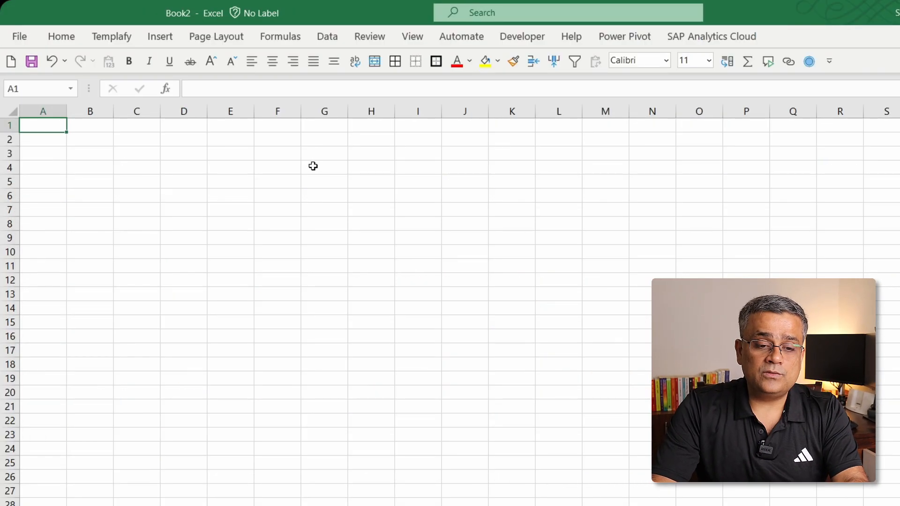
text(1. SUM – Adds a range of cells together. 2. AVERAGE – Calculates the average of a range of cells. 3. COUNT – Counts the number of cells that contain numbers. 4. COUNTA – Counts the number of non-empty cells. 5. IF – Performs a logical test and returns one value for TRUE and another for FALSE. 6. SUMIF – Adds the cells specified by a given condition or criteria. 7. VLOOKUP – Looks for a value in the leftmost column of a table and returns a value in the same row from another column. 8. HLOOKUP – Looks for a value in the top row of a table and returns a value in the same column from another row. 9. INDEX – Returns the value of a cell in a given range based on row and column numbers. 10. MATCH – Searches for a specified value in a range and returns the relative position of that value. 11. CONCATENATE (or CONCAT) – Joins two or more text strings into one. 12. LEFT – Extracts a given number of characters from the left side of a text string. 13. RIGHT – Extracts a given number of characters from the right side of a text string. 14. MID – Extracts a specific number of characters from a text string starting at the position you specify. 15. LEN – Returns the number of characters in a text string. 16. TRIM – Removes all spaces from a text string except for single spaces between words. 17. UPPER – Converts text to uppercase. 18. LOWER – Converts text to lowercase. 19. TODAY – Returns the current date. 20. NOW – Returns the current date and time. 21. DATEDIF – Calculates the difference between two dates. 22. TEXT – Formats numbers as text in a specified format. 23. PMT – Calculates the payment for a loan based on constant payments and a constant interest rate. 24. IFERROR – Returns a value you specify if a formula evaluates to an error; otherwise, it returns the result of the formula. 25. ROUND – Rounds a number to a specified number of digits.)
click(411, 153)
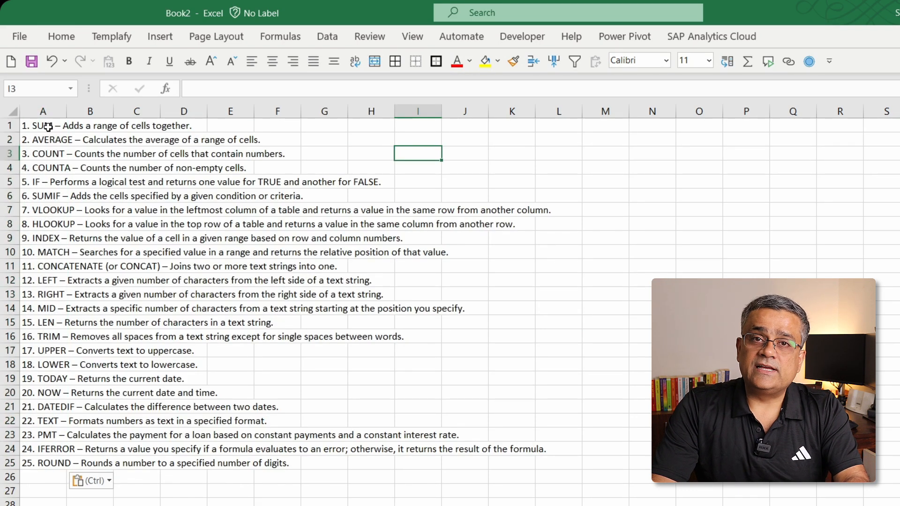
- Copy the function list in A1:A25 into the blank column A of Top_25_Excel_Functions_Descriptions and fit the column width to its text
drag(48, 126, 55, 462)
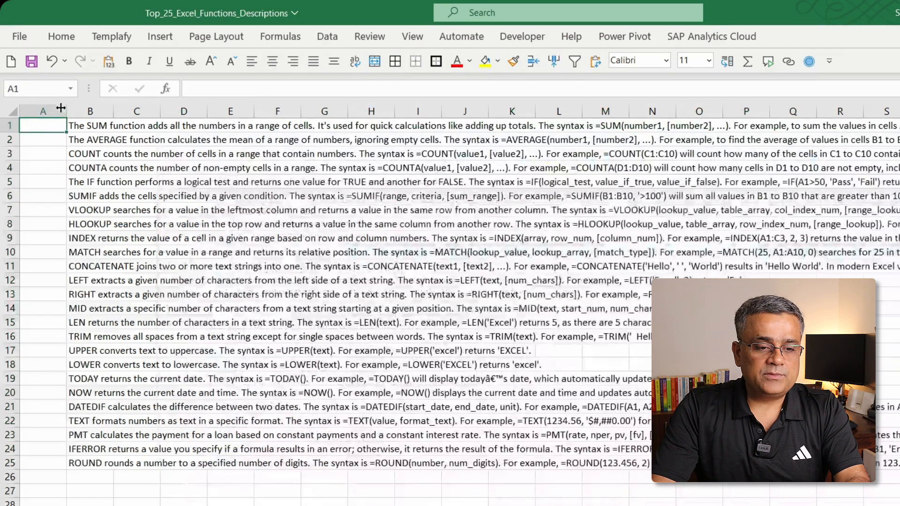
key(ctrl+v)
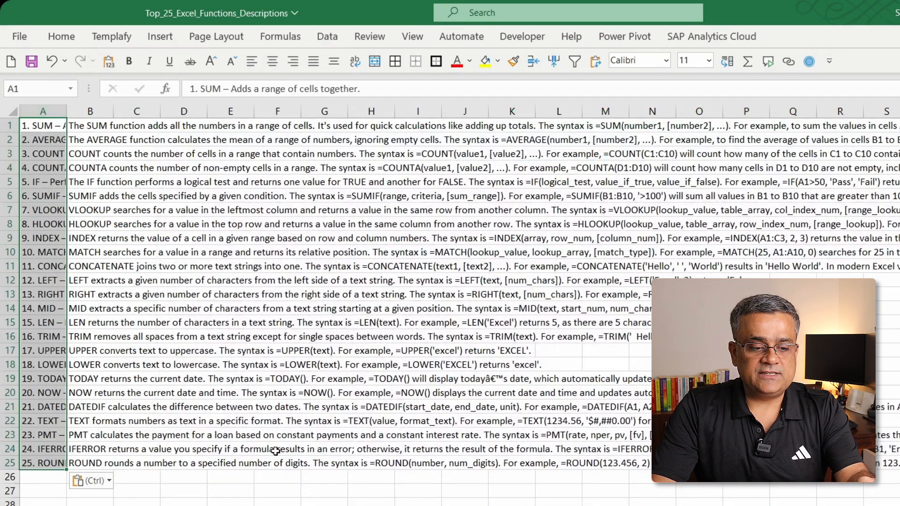
double_click(61, 109)
double_click(569, 112)
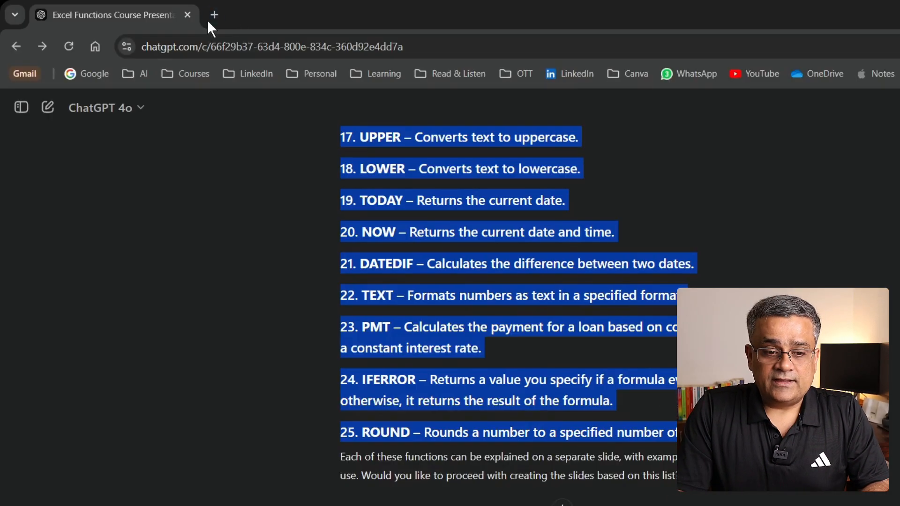
- Open the Canva home page in a new browser tab
click(212, 17)
text(canv)
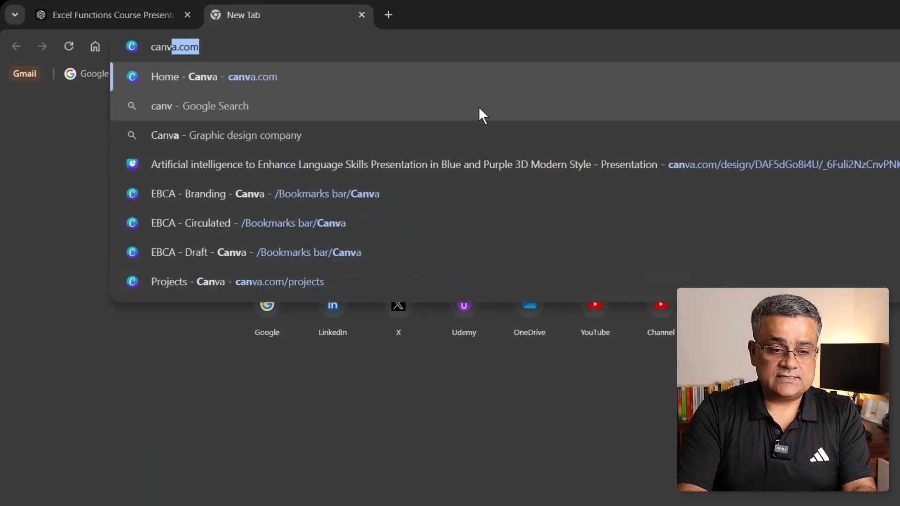
key(Return)
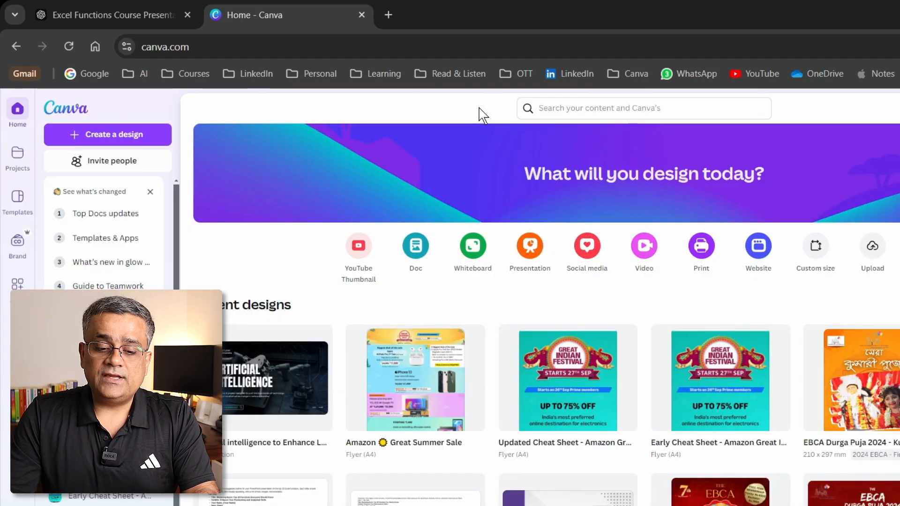
- Search Canva for "ai powerpoint presentations" and open the Artificial Intelligence presentation template for editing
click(598, 107)
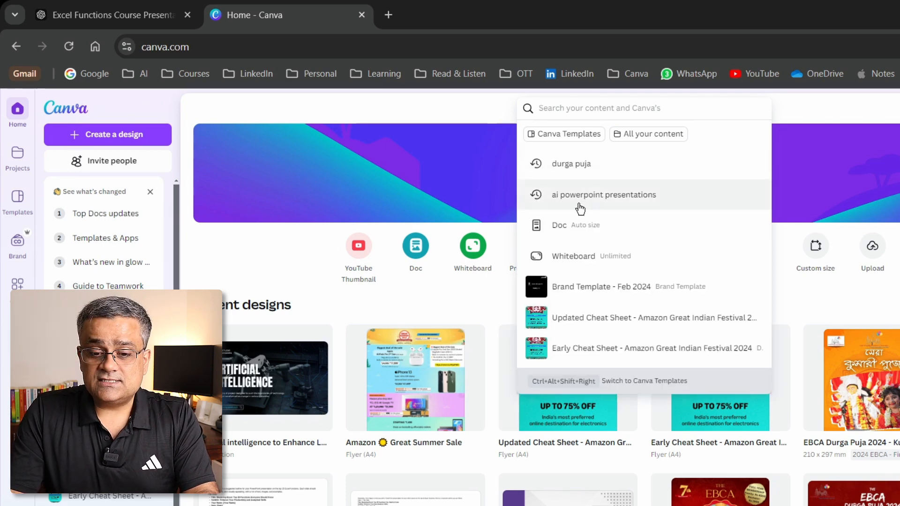
click(600, 202)
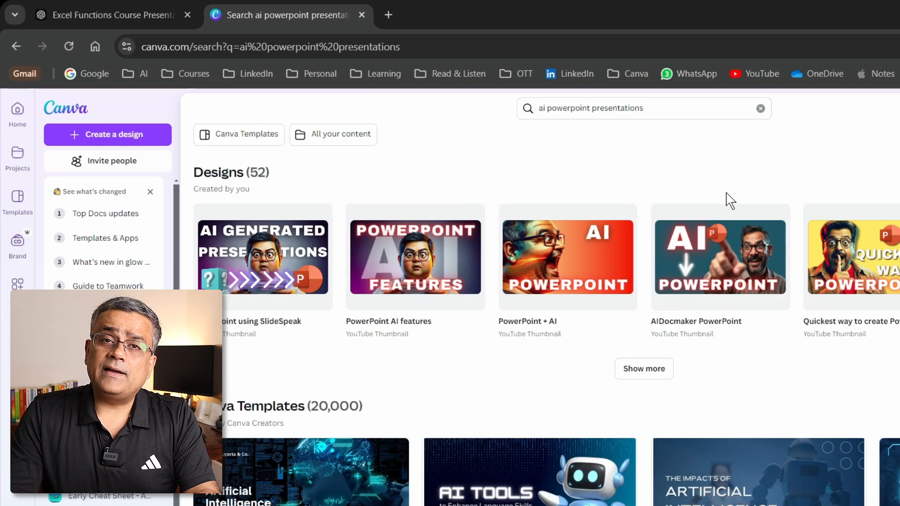
scroll(803, 383, down, 7)
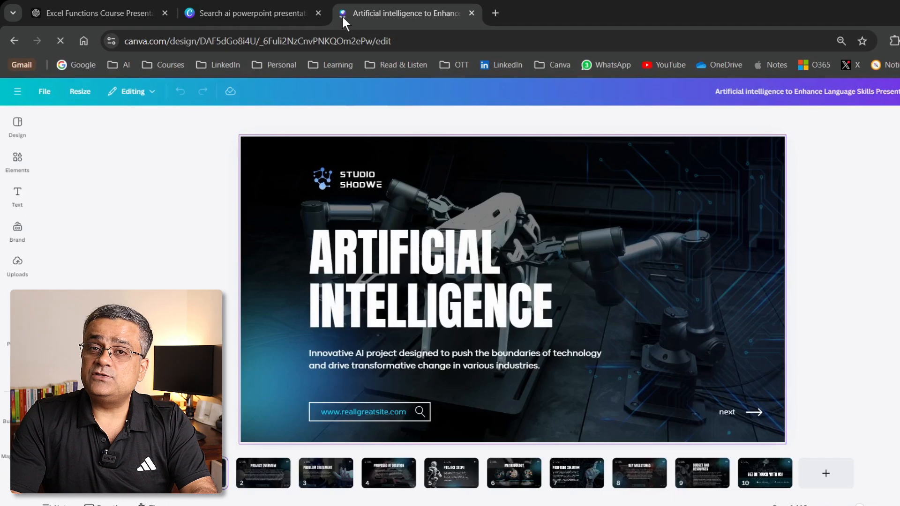
- Delete every slide of the presentation except Proposed Solution, and select the body text on that slide
click(577, 481)
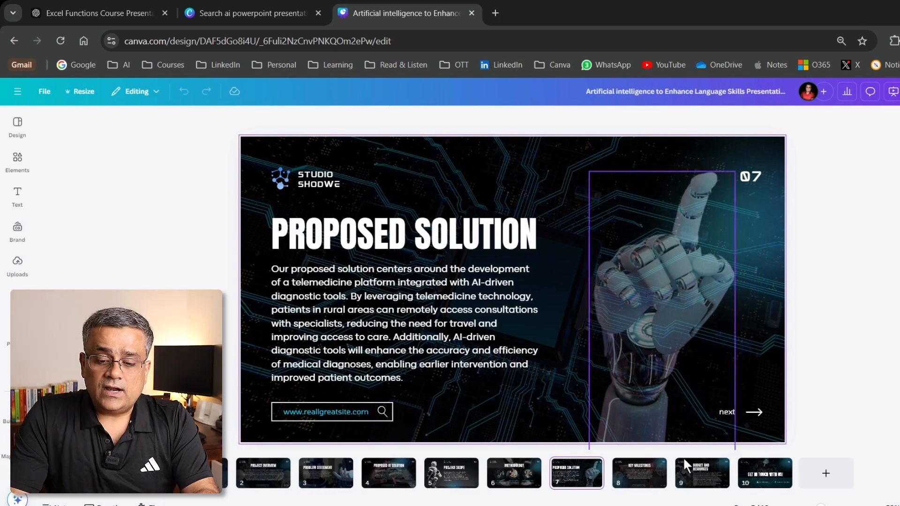
click(201, 474)
shift+click(528, 480)
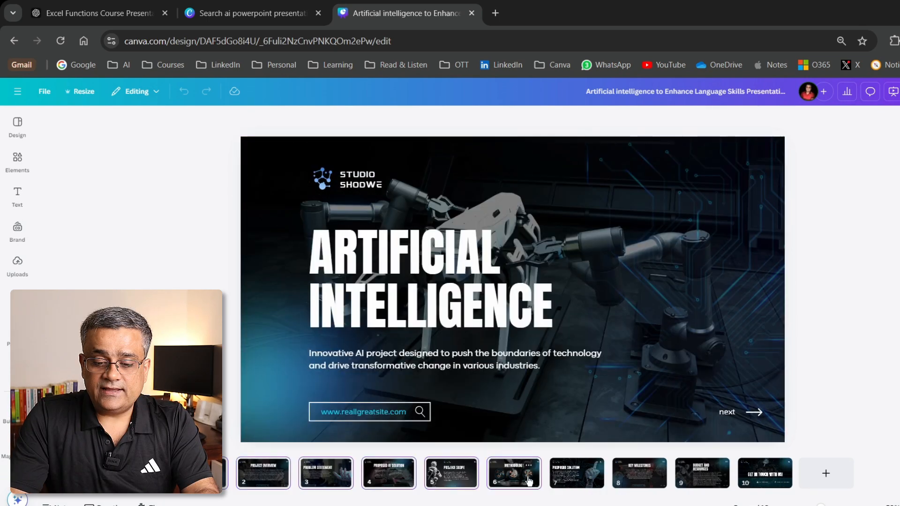
key(Delete)
key(Down)
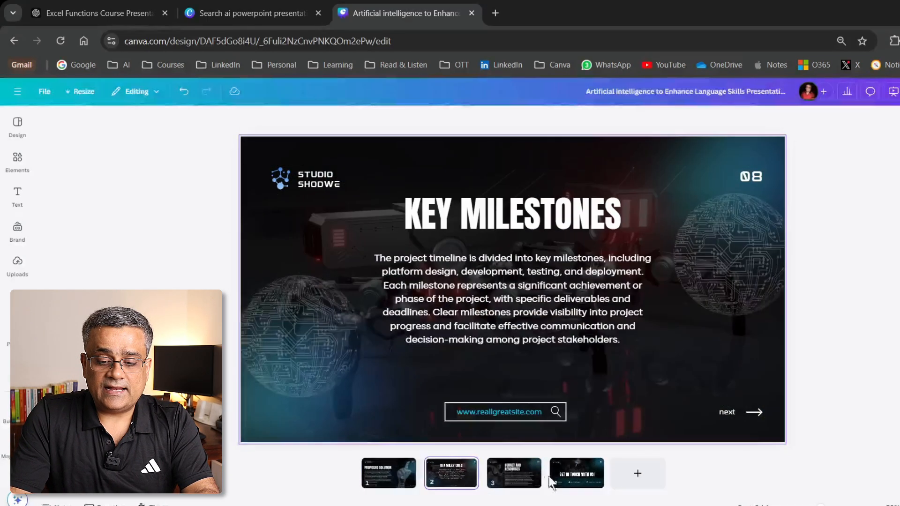
key(Delete)
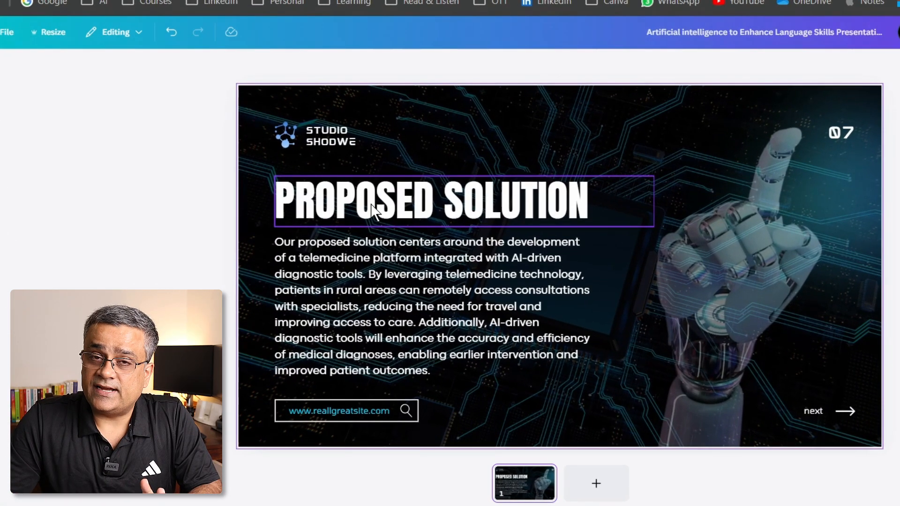
click(375, 294)
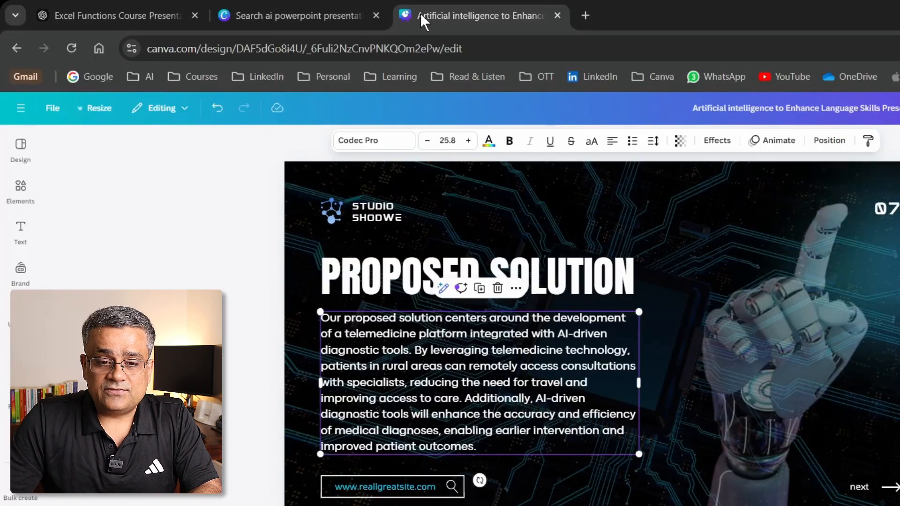
- Ask ChatGPT "Please give me list of functions as a list. Please do not add any serial number"
click(135, 15)
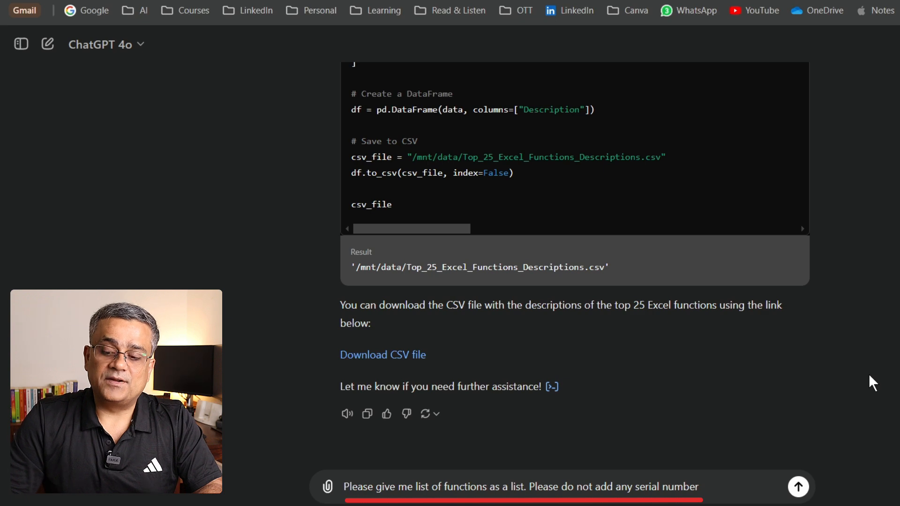
key(Return)
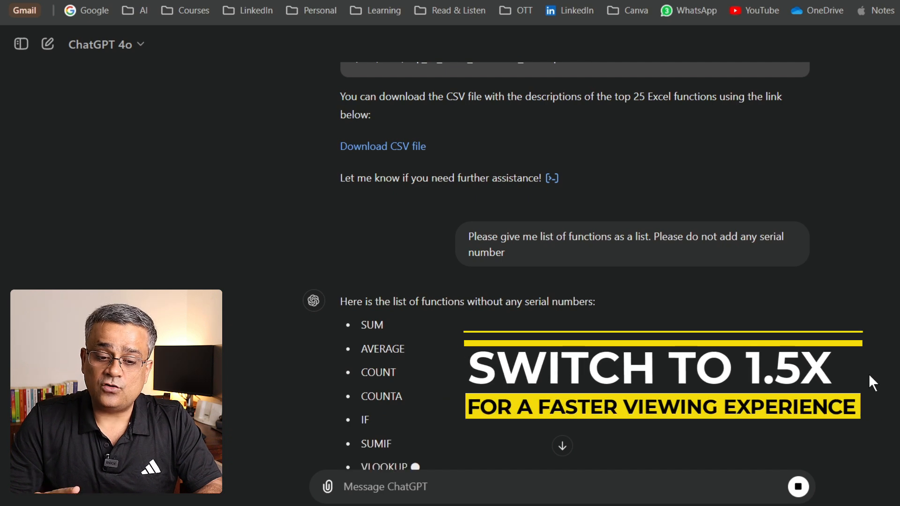
- Copy the unnumbered function names from SUM to ROUND and paste them into a plain text document
scroll(696, 206, down, 5)
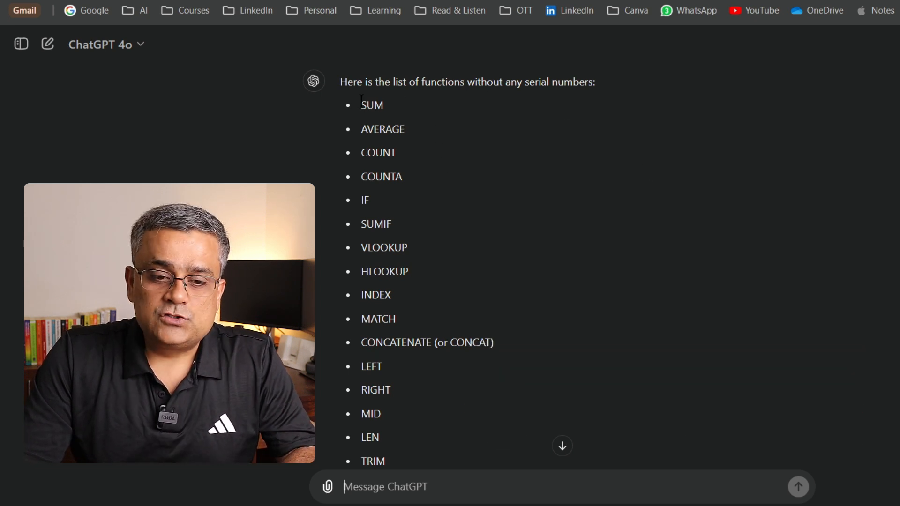
drag(361, 101, 411, 358)
key(ctrl+c)
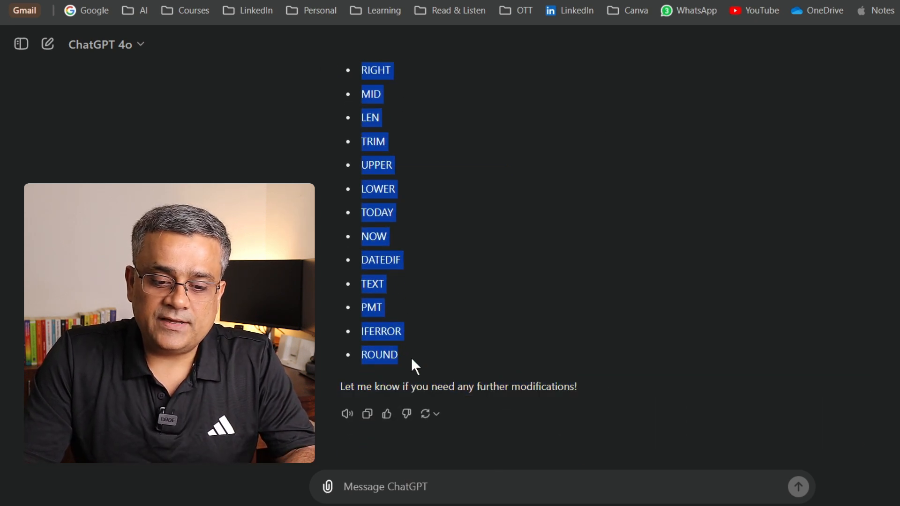
key(alt+Tab)
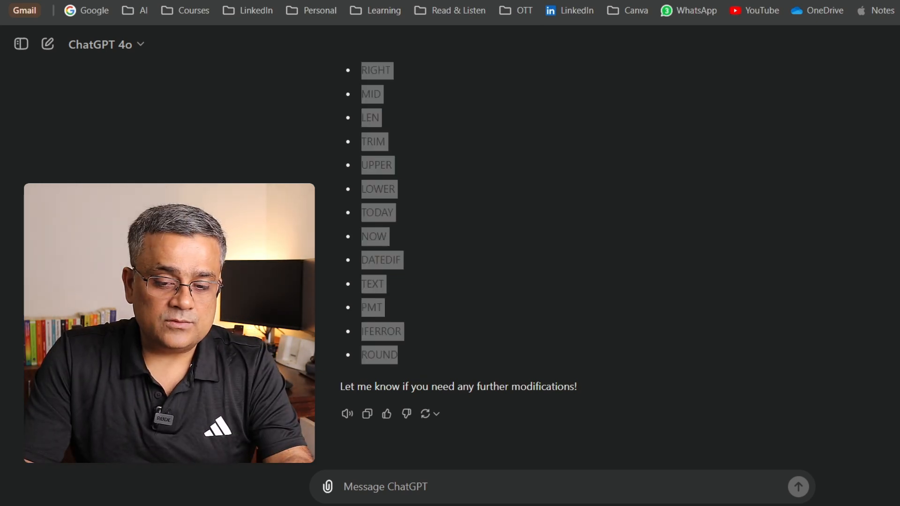
key(ctrl+v)
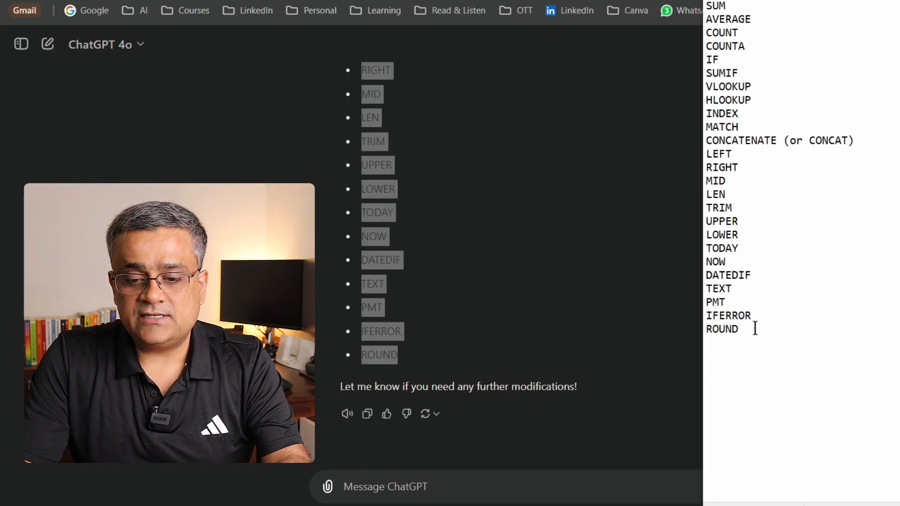
- Copy the whole function list from the text document into column A of the Top_25_Excel_Functions_Descriptions workbook, starting at A1, and autofit the column
click(837, 264)
key(ctrl+a)
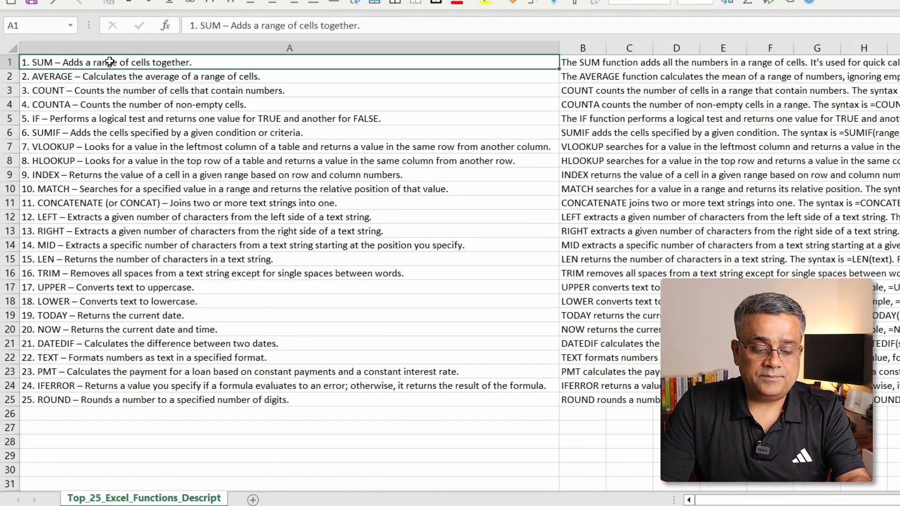
key(ctrl+v)
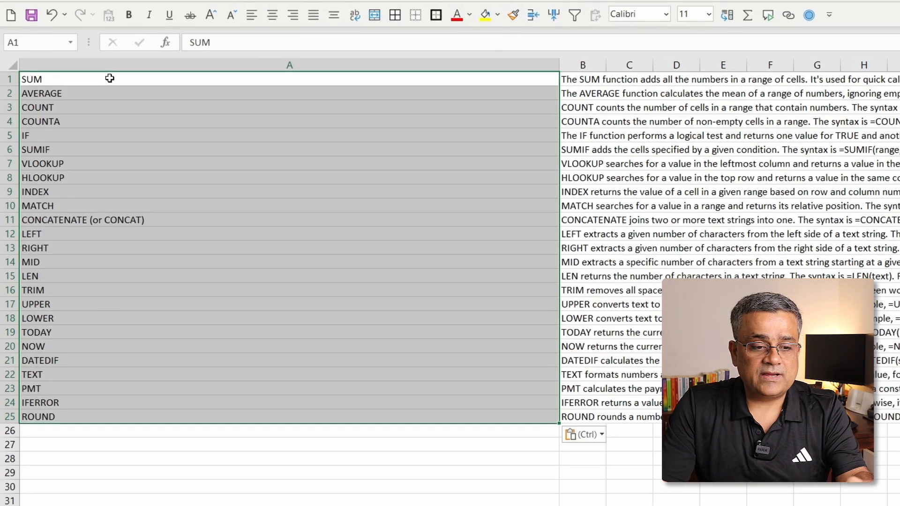
click(190, 191)
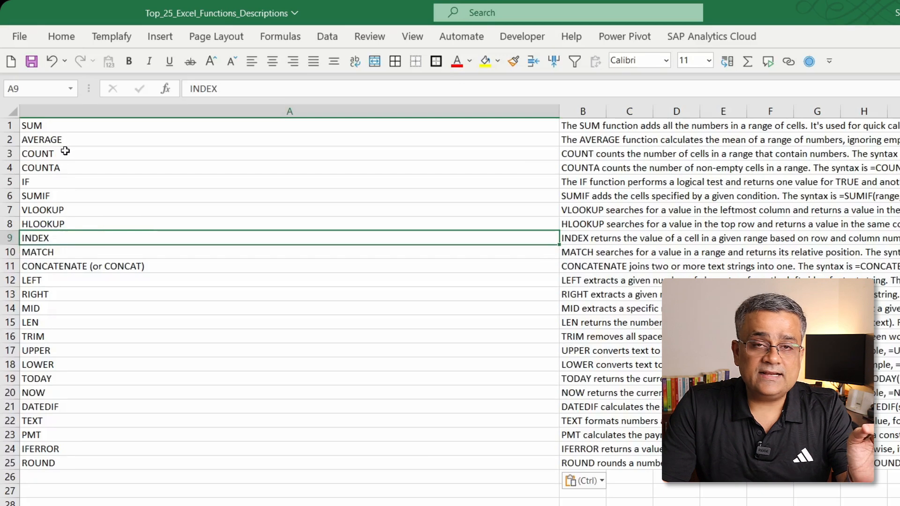
double_click(559, 106)
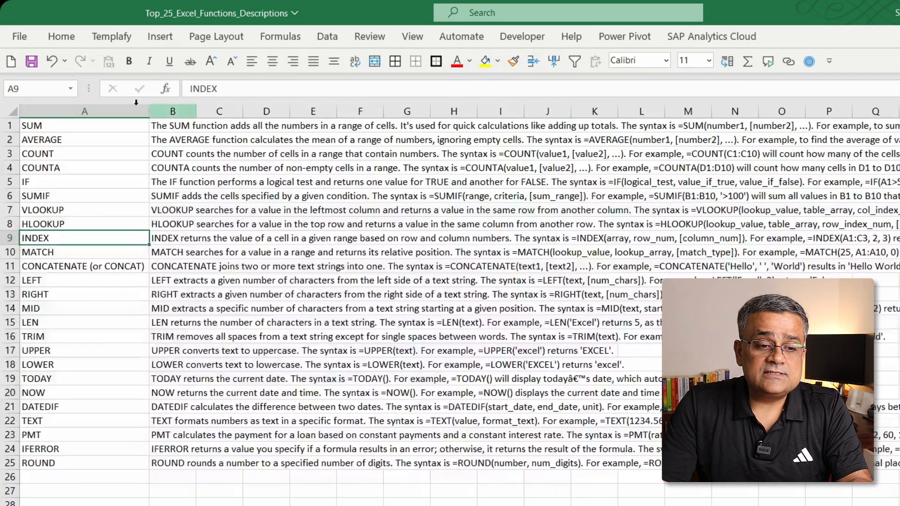
- Insert a new column before the function names and fill it with serial numbers 1 to 25
click(76, 126)
click(551, 66)
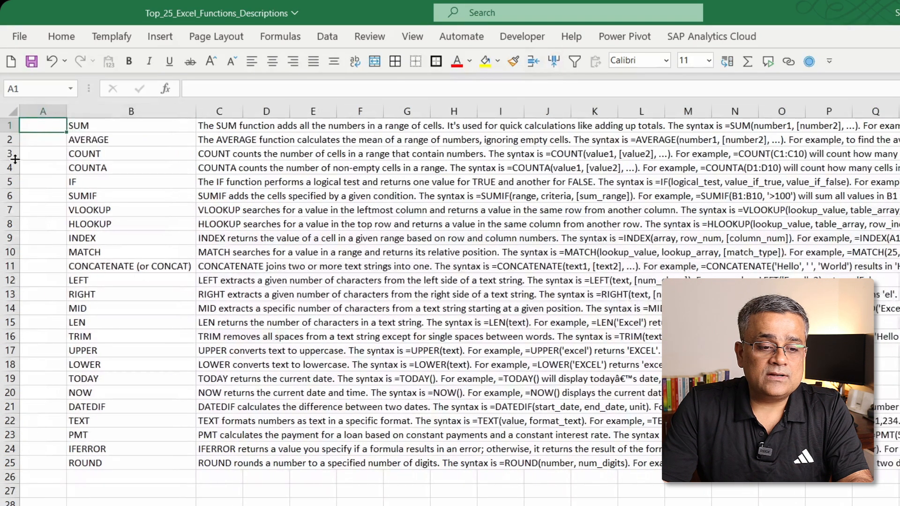
text(1)
key(Return)
text(2)
key(Up)
key(shift+Down)
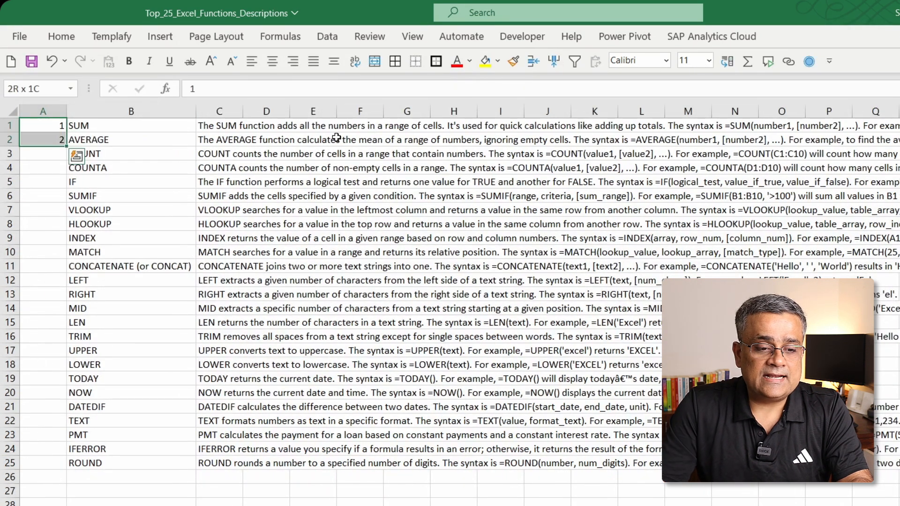
double_click(69, 147)
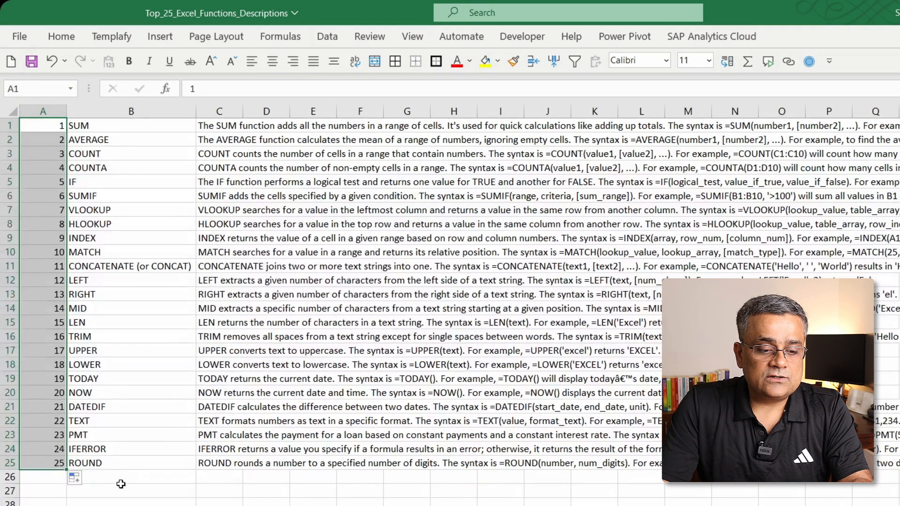
click(121, 485)
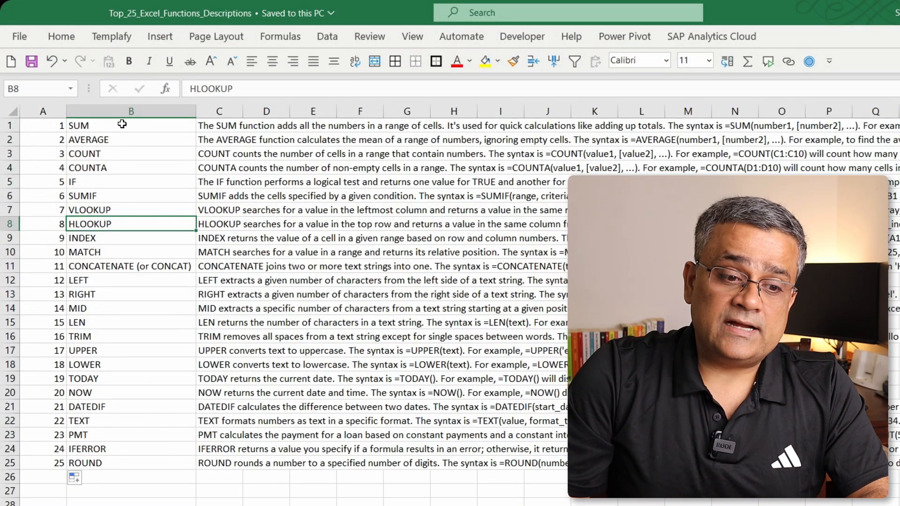
click(122, 124)
click(236, 159)
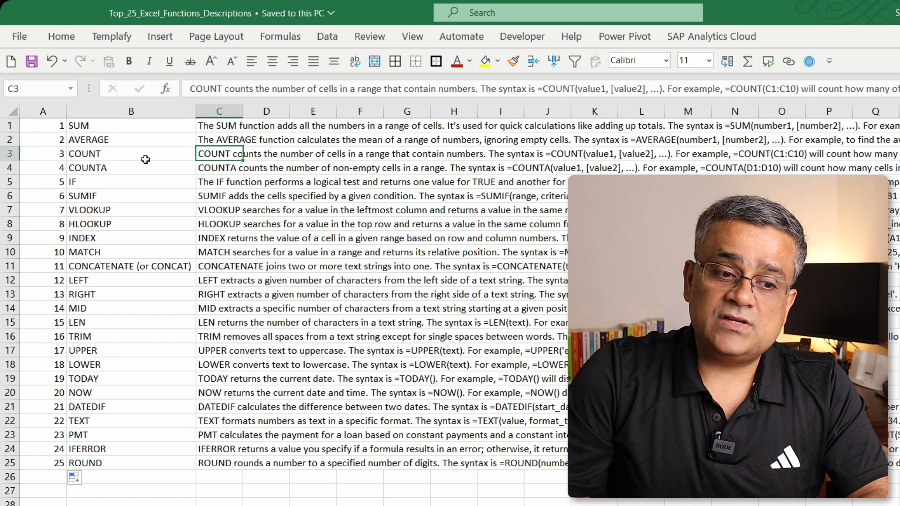
click(42, 156)
click(73, 182)
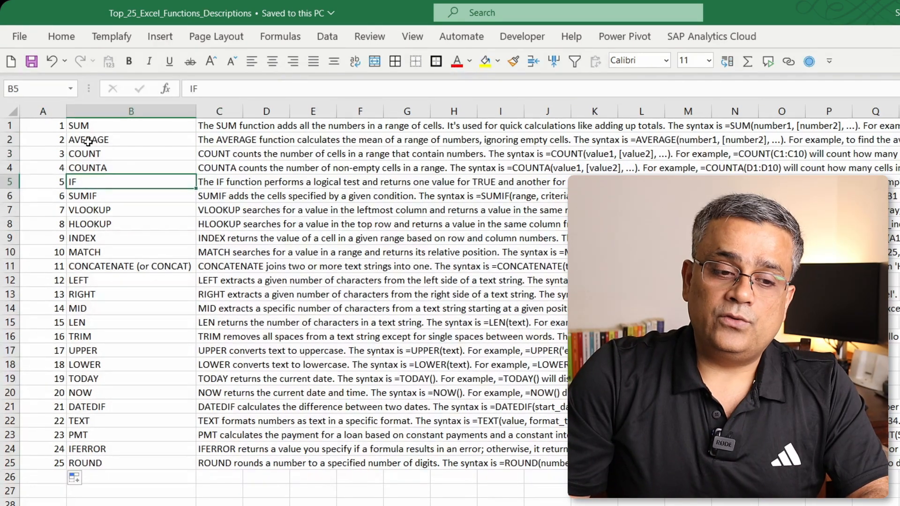
- Insert a header row above the data with the headings No, Title and Description, and save the workbook
click(95, 128)
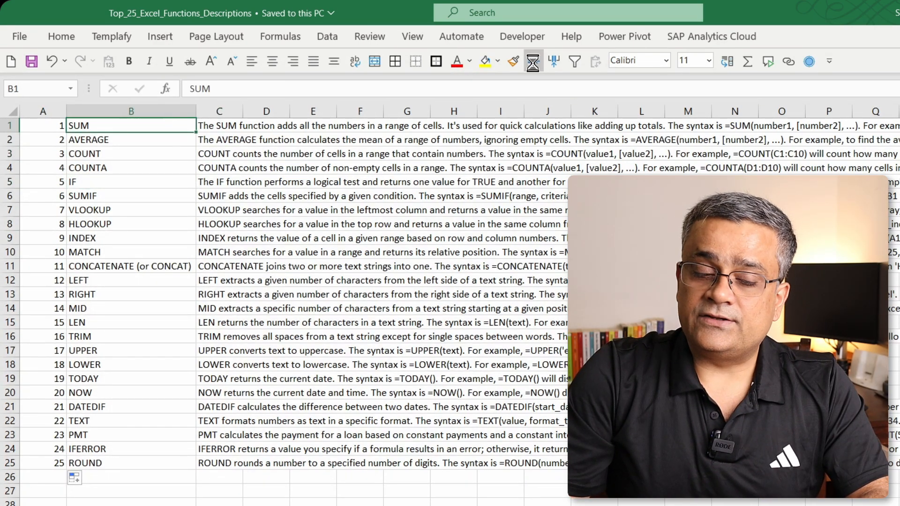
key(Left)
text(No)
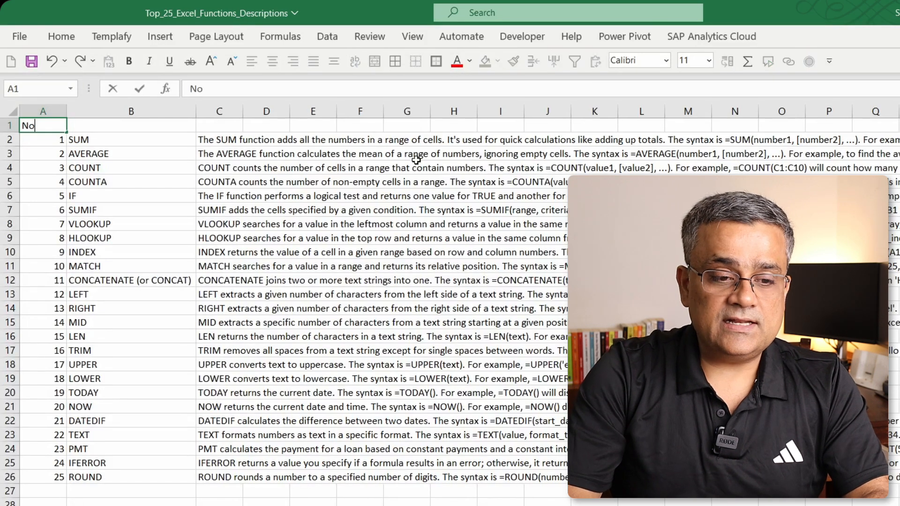
key(Tab)
text(Ti)
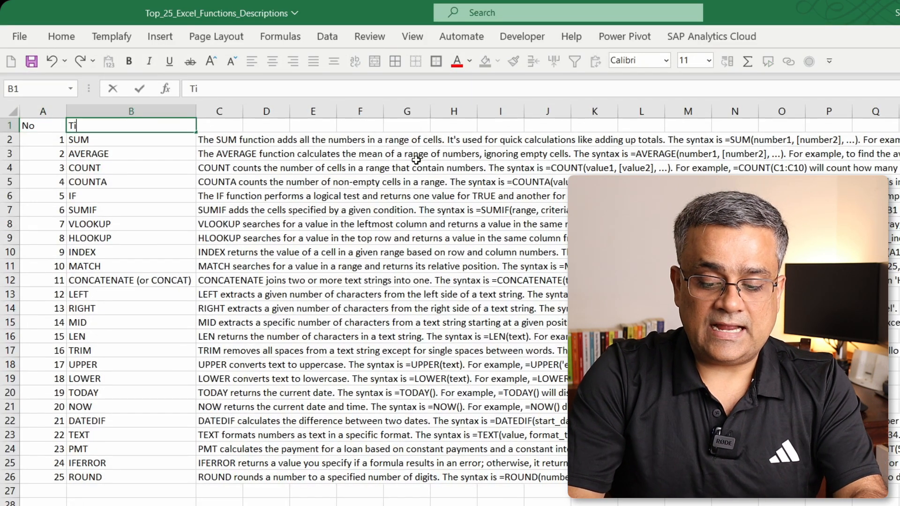
text(tle)
key(Tab)
text(Description)
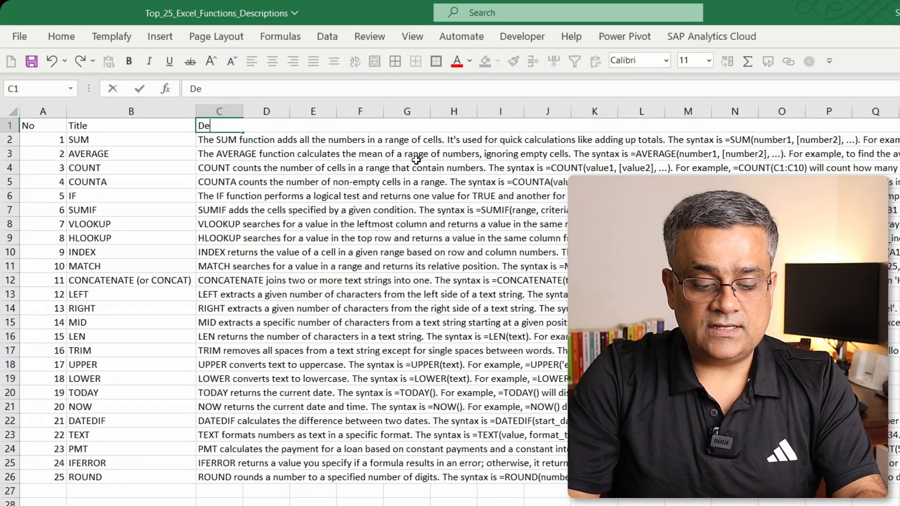
key(Return)
key(ctrl+s)
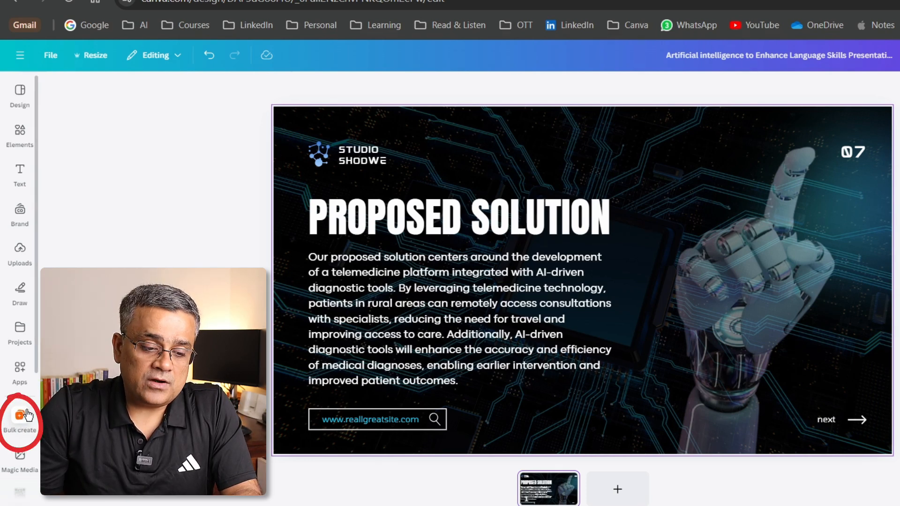
- In Canva, search the apps for "bulk create", open Bulk create and upload the Top_25_Excel_Functions_Descriptions file as its data
click(19, 369)
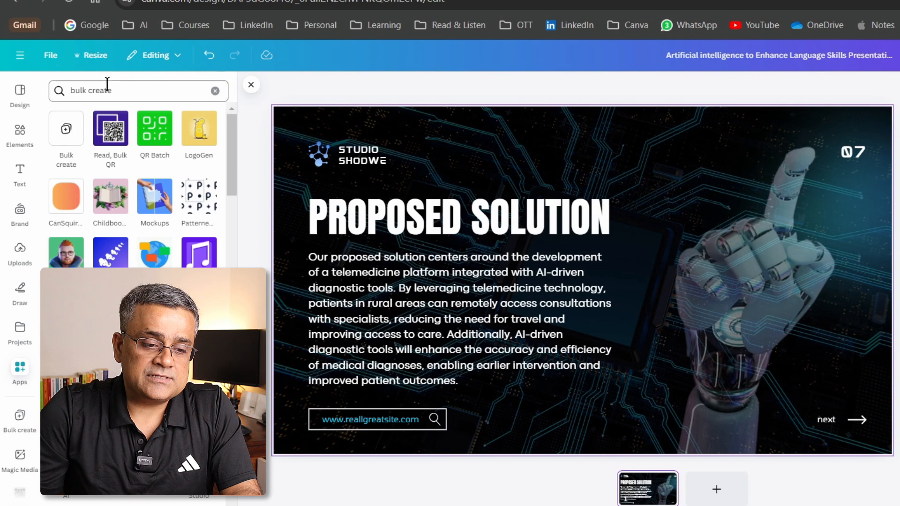
click(215, 92)
text(bulk create)
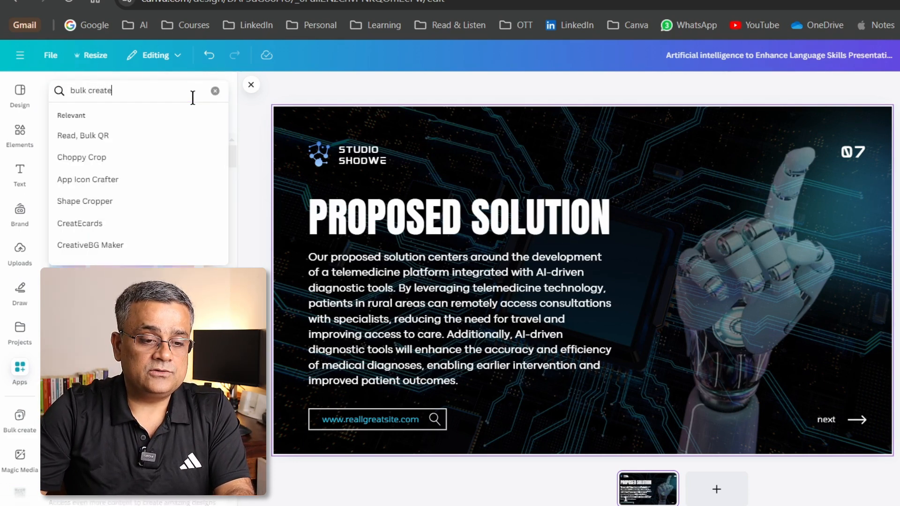
key(Return)
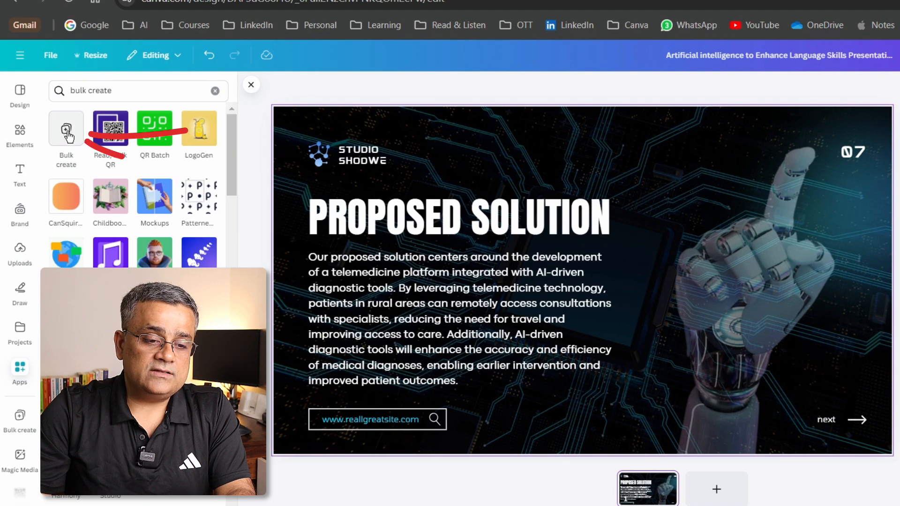
click(69, 141)
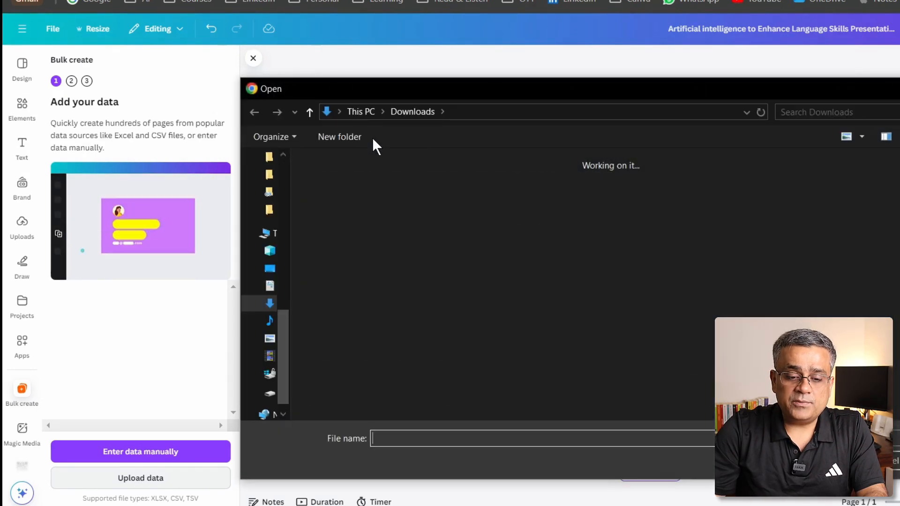
click(346, 228)
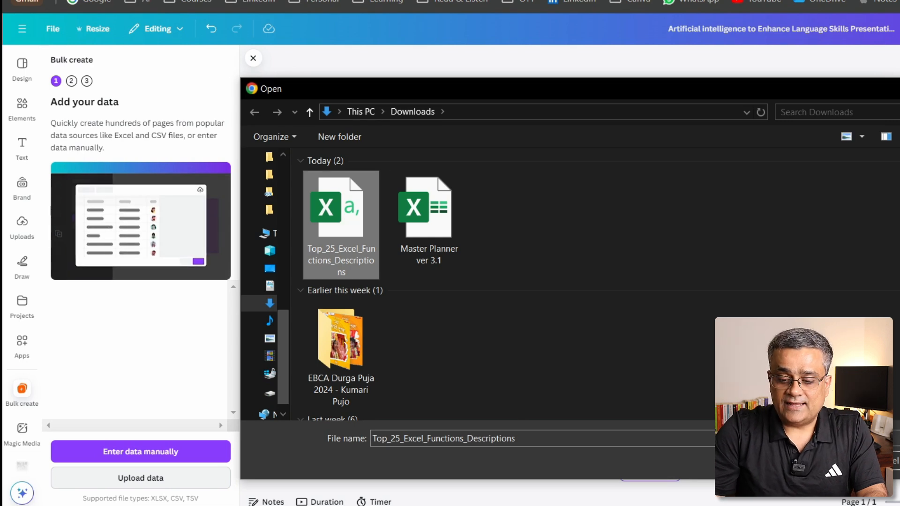
click(816, 461)
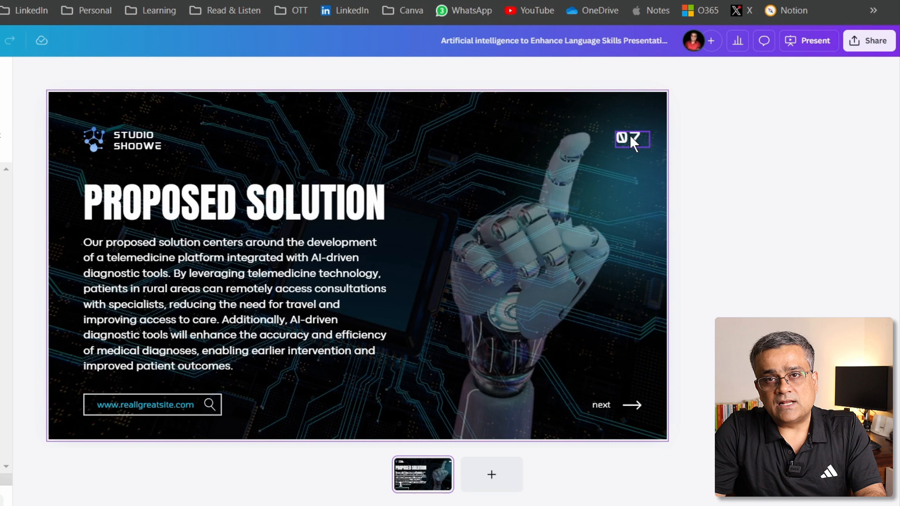
- Connect the slide number text 07 to the No data field
click(629, 136)
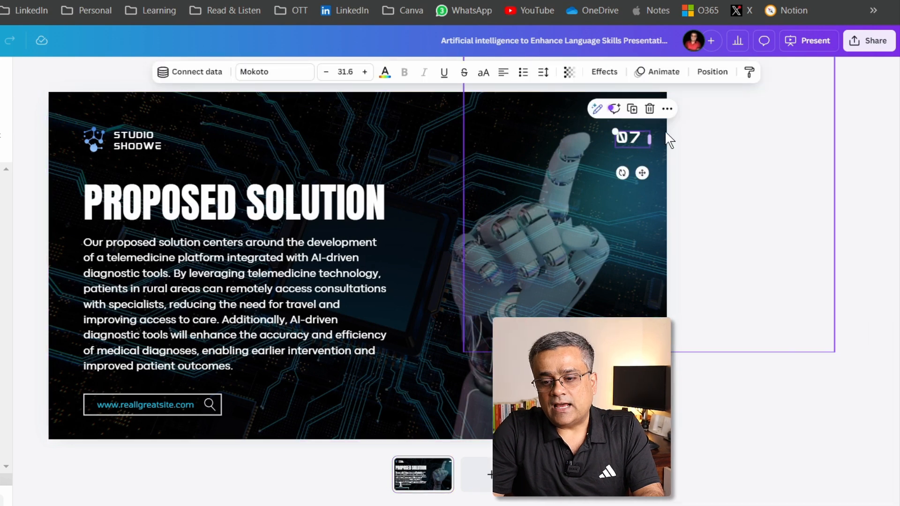
click(667, 108)
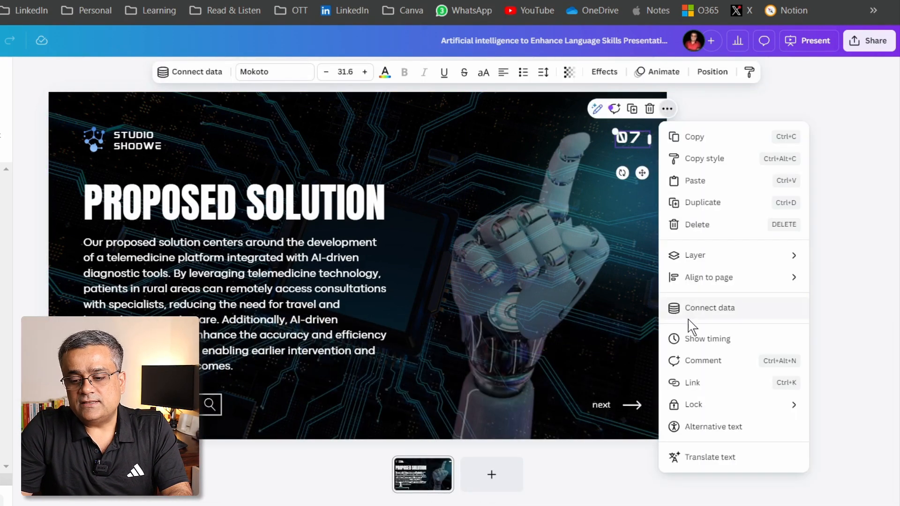
click(720, 310)
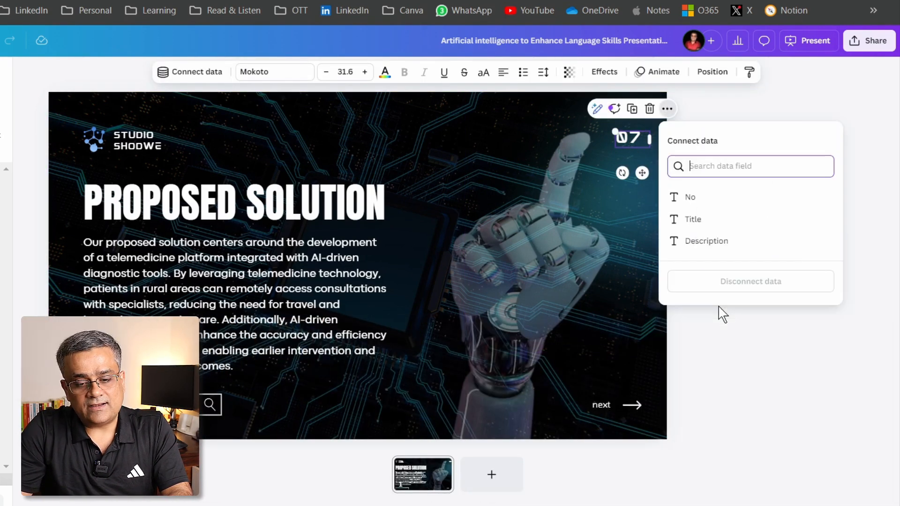
click(691, 201)
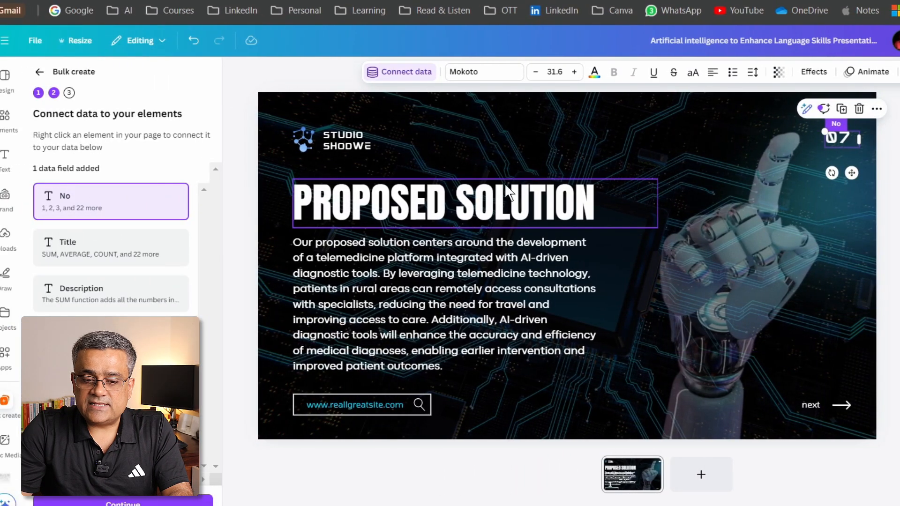
- Connect the Proposed Solution heading to the Title data field
click(437, 217)
click(509, 158)
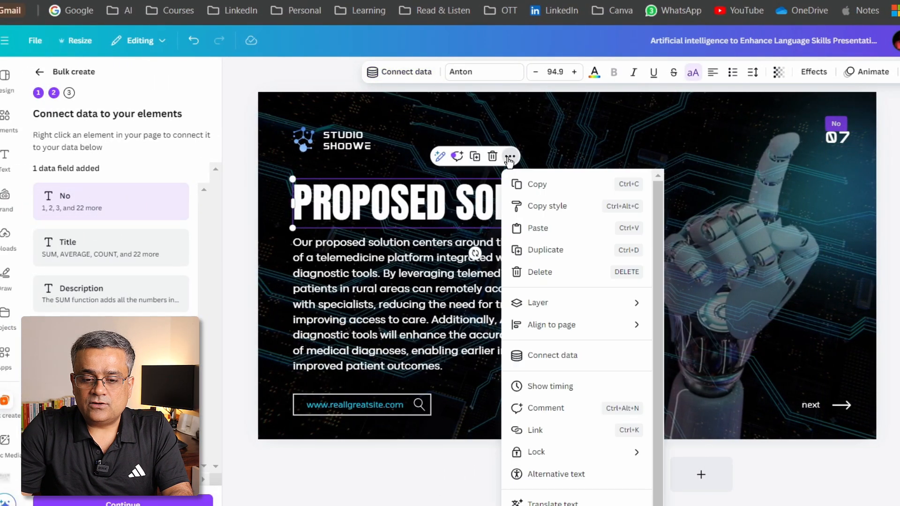
click(561, 365)
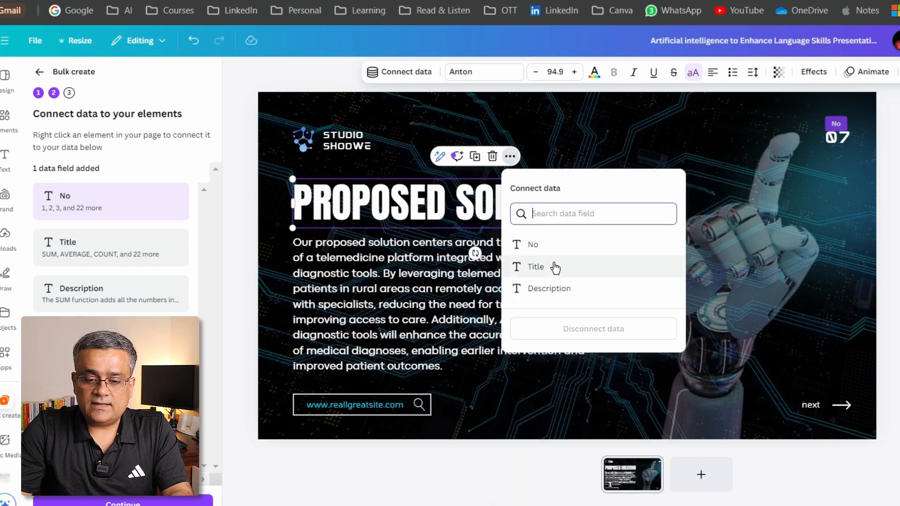
click(536, 268)
- Connect the body paragraph to the Description data field and generate the 25 designs from all data rows
click(394, 322)
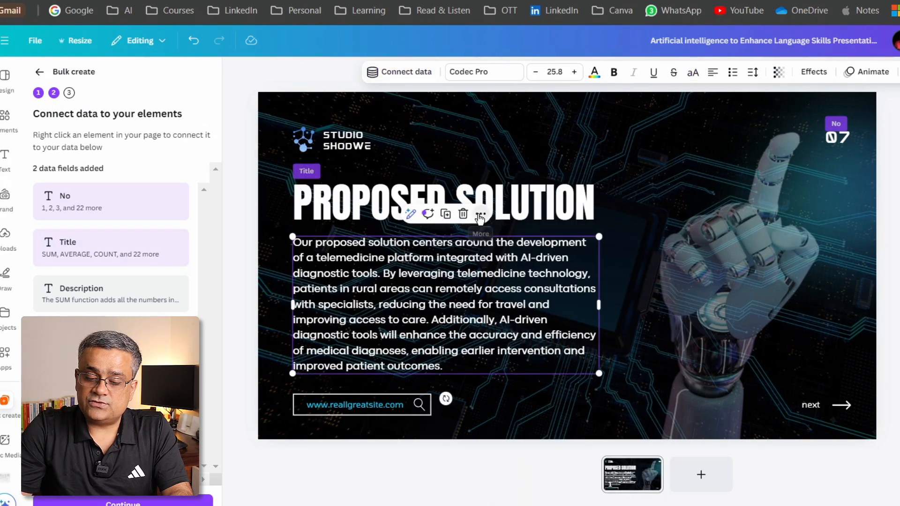
click(481, 215)
click(509, 391)
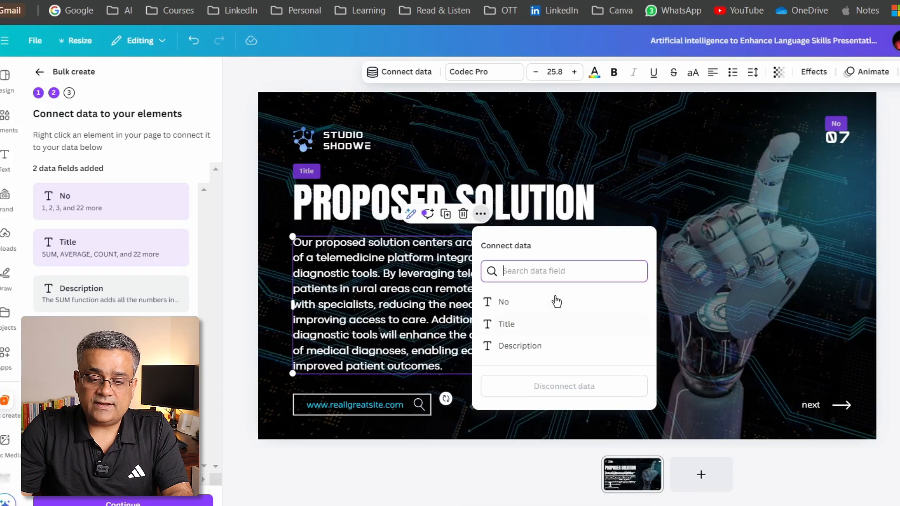
click(510, 347)
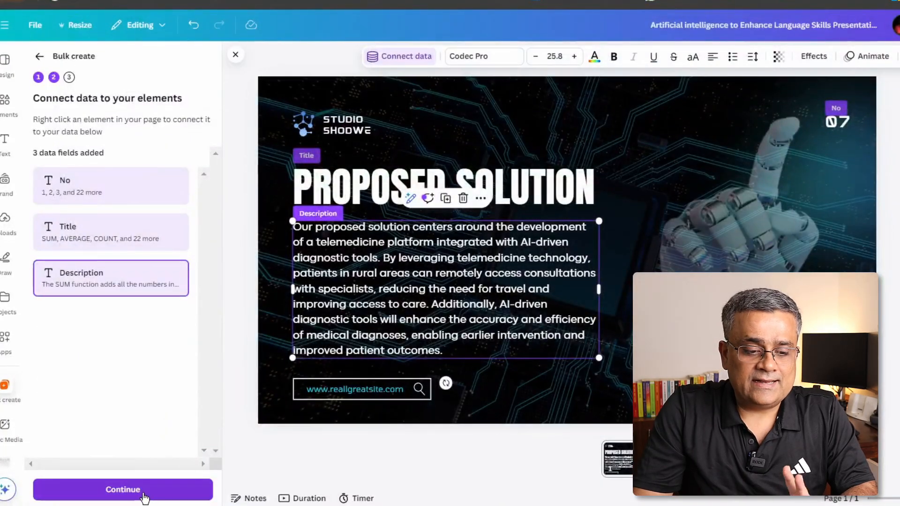
click(143, 494)
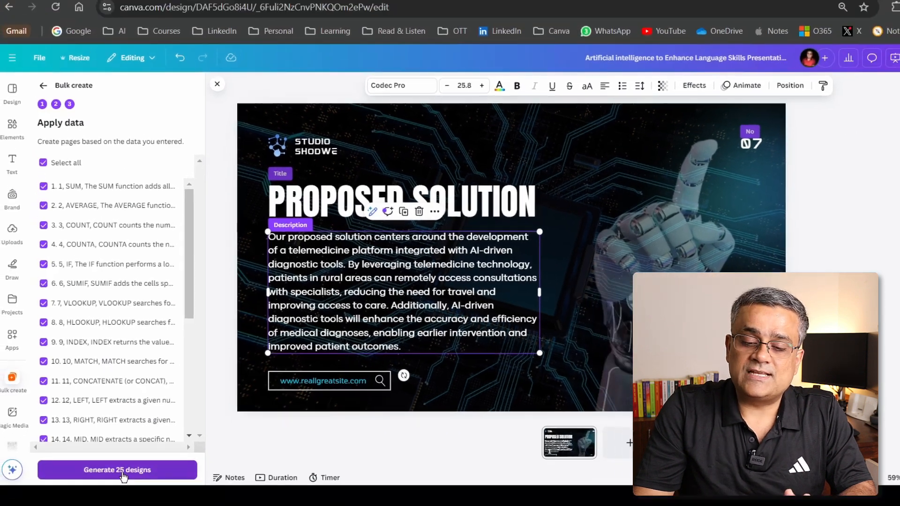
click(130, 498)
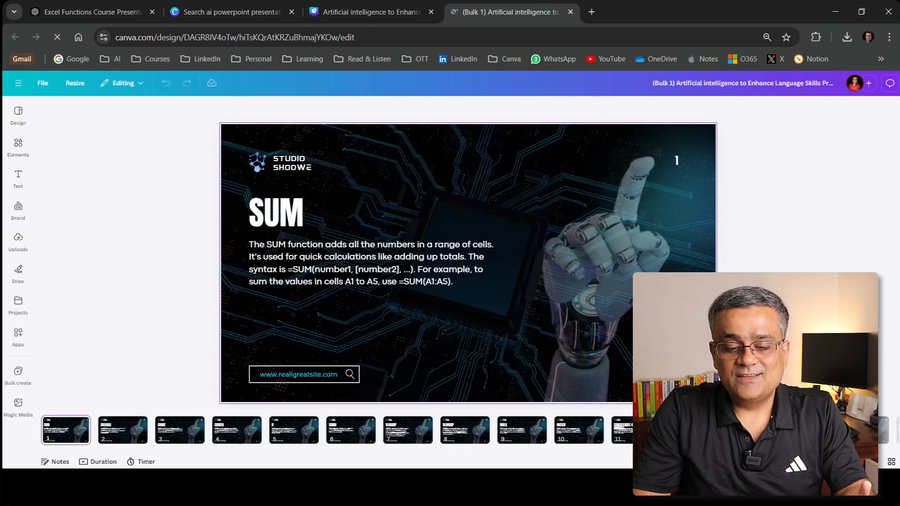
- Present the generated presentation full screen and advance from the SUM slide to the AVERAGE slide
click(832, 85)
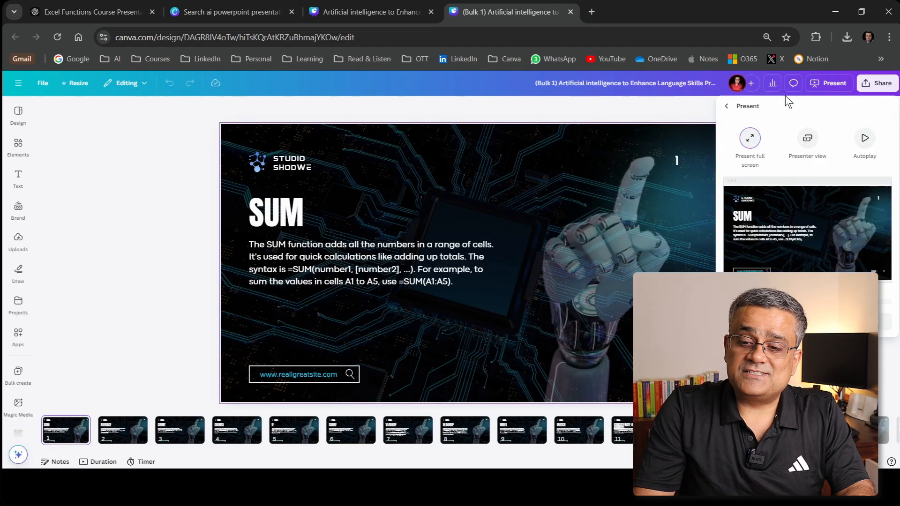
click(750, 139)
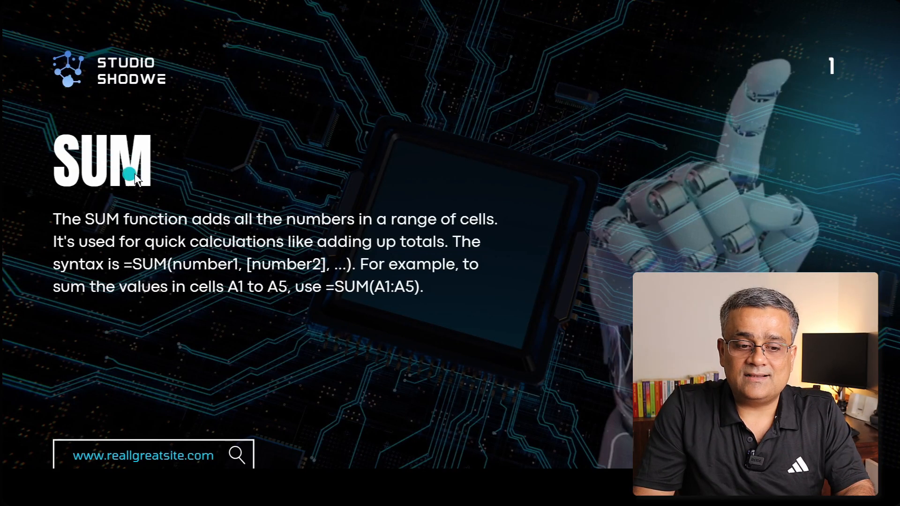
click(425, 280)
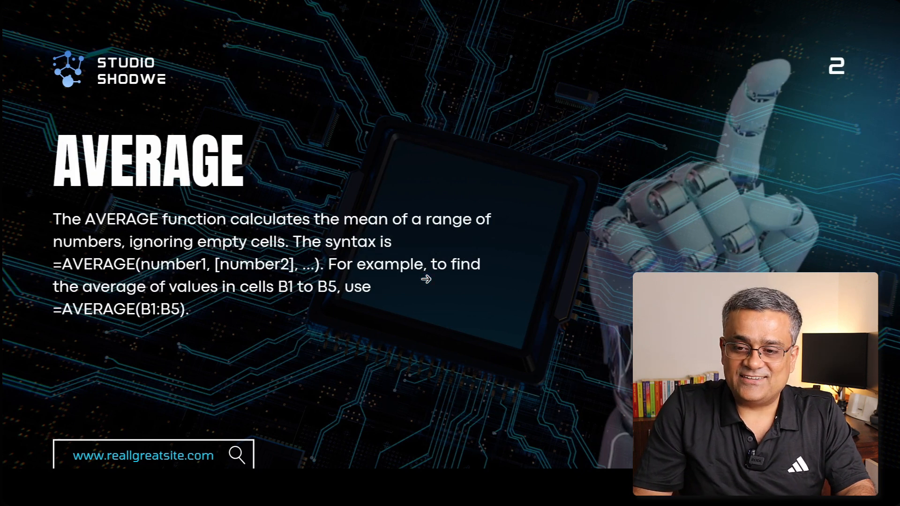
- Advance the full-screen presentation from the AVERAGE slide through the IF slide to the INDEX slide, and return to the editor
click(426, 279)
click(426, 279)
click(426, 279)
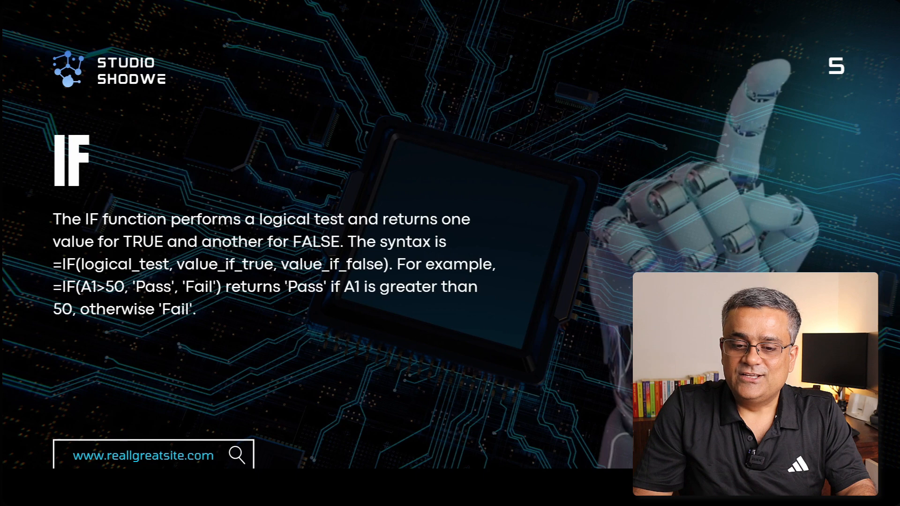
click(426, 279)
click(426, 280)
click(427, 280)
click(426, 279)
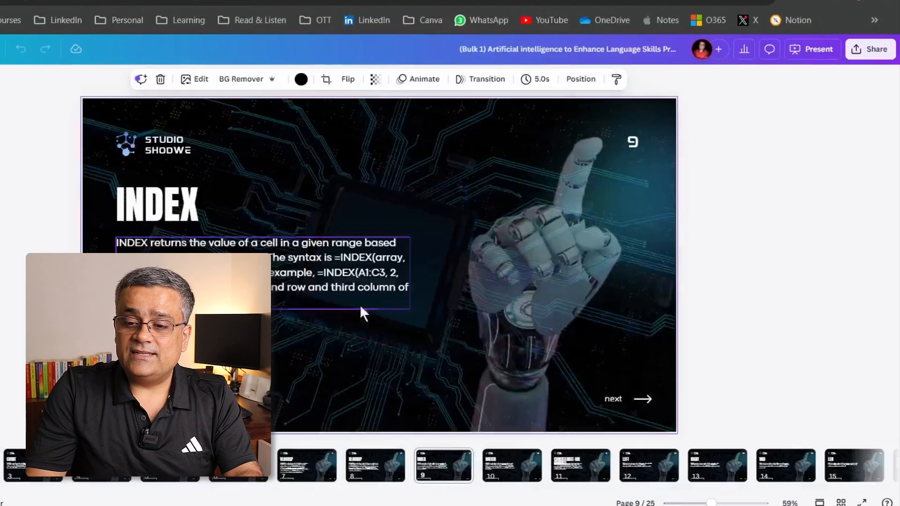
- Download all 25 pages of the generated presentation as a PPTX file
click(872, 55)
click(707, 277)
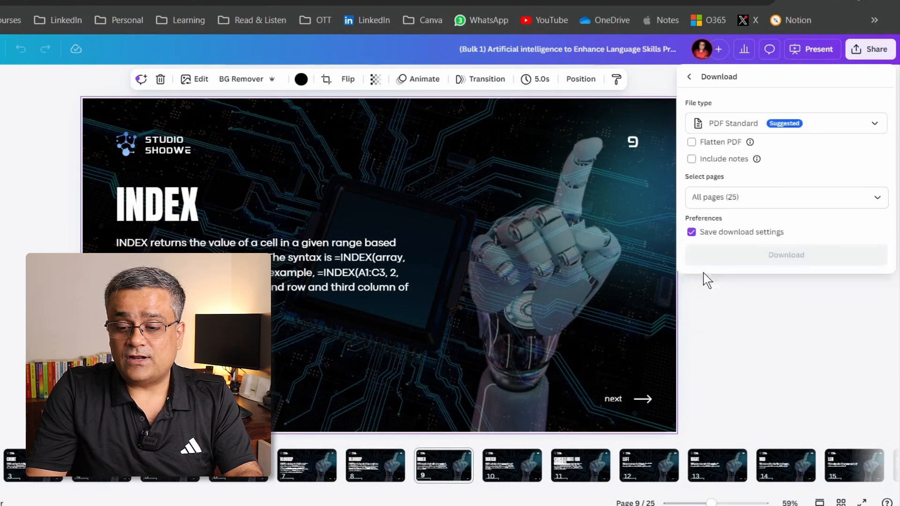
click(738, 131)
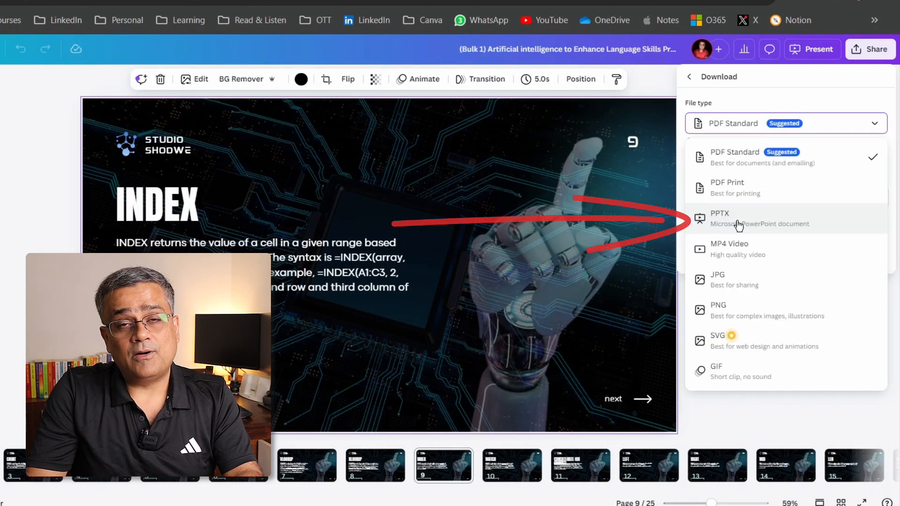
click(739, 226)
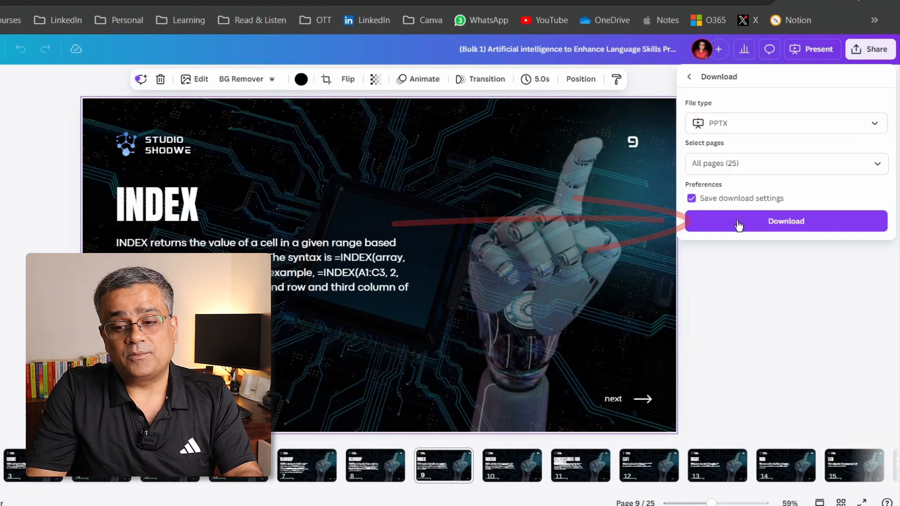
click(787, 223)
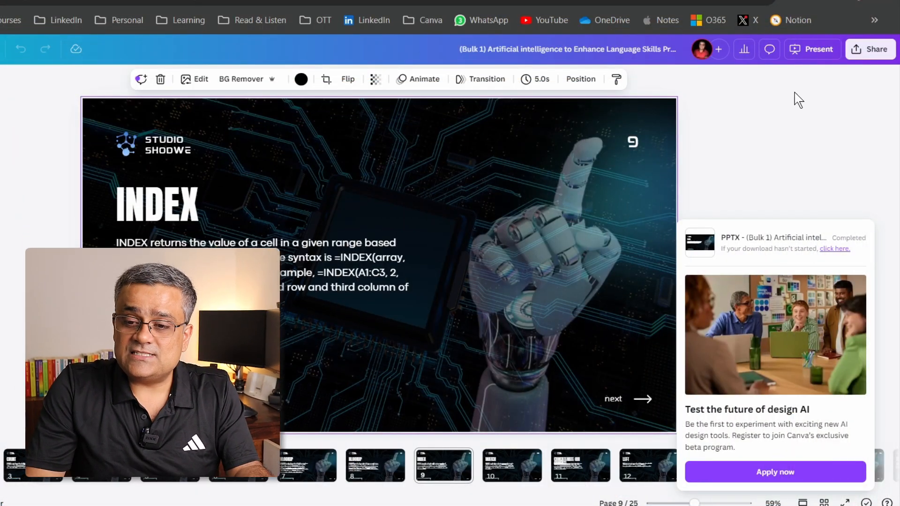
- Open the downloaded PPTX presentation in PowerPoint and enable editing
click(823, 2)
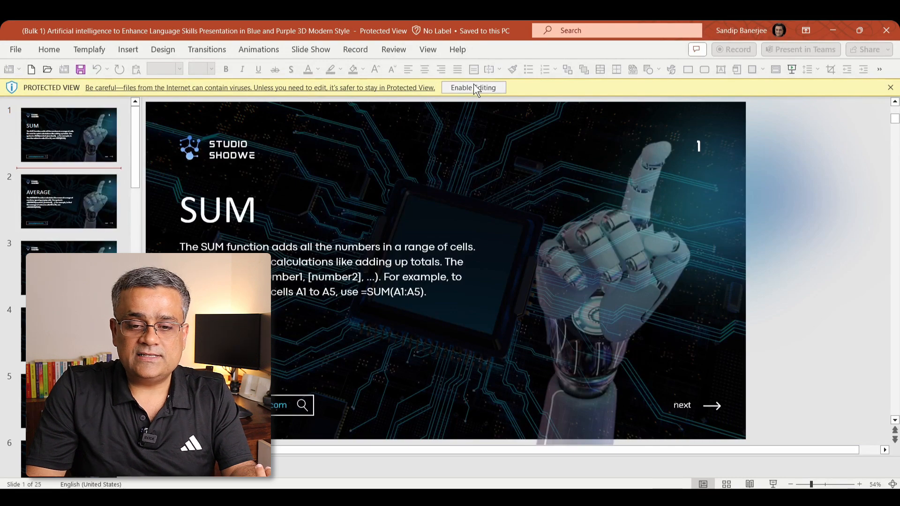
click(480, 87)
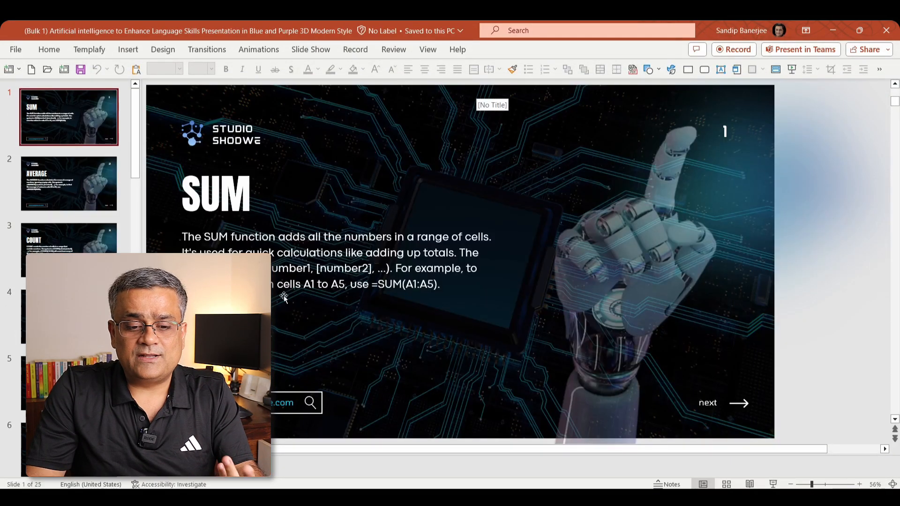
click(531, 361)
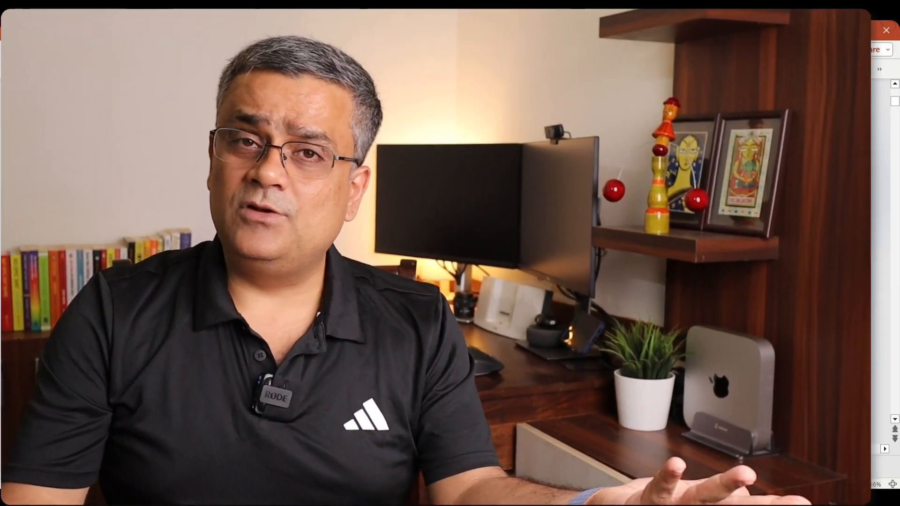